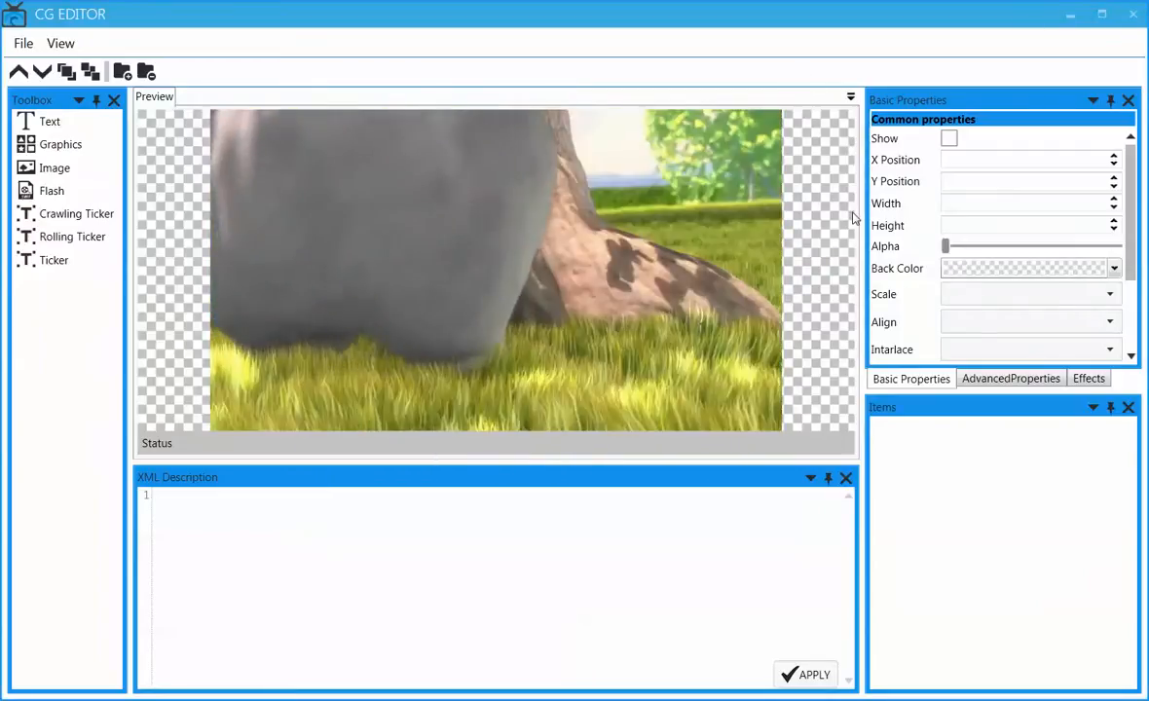
pyautogui.moveTo(906, 99); pyautogui.dragTo(1009, 373)
pyautogui.moveTo(859, 359)
pyautogui.mouseDown()
pyautogui.moveTo(847, 359)
pyautogui.moveTo(952, 359)
pyautogui.moveTo(863, 353)
pyautogui.mouseUp()
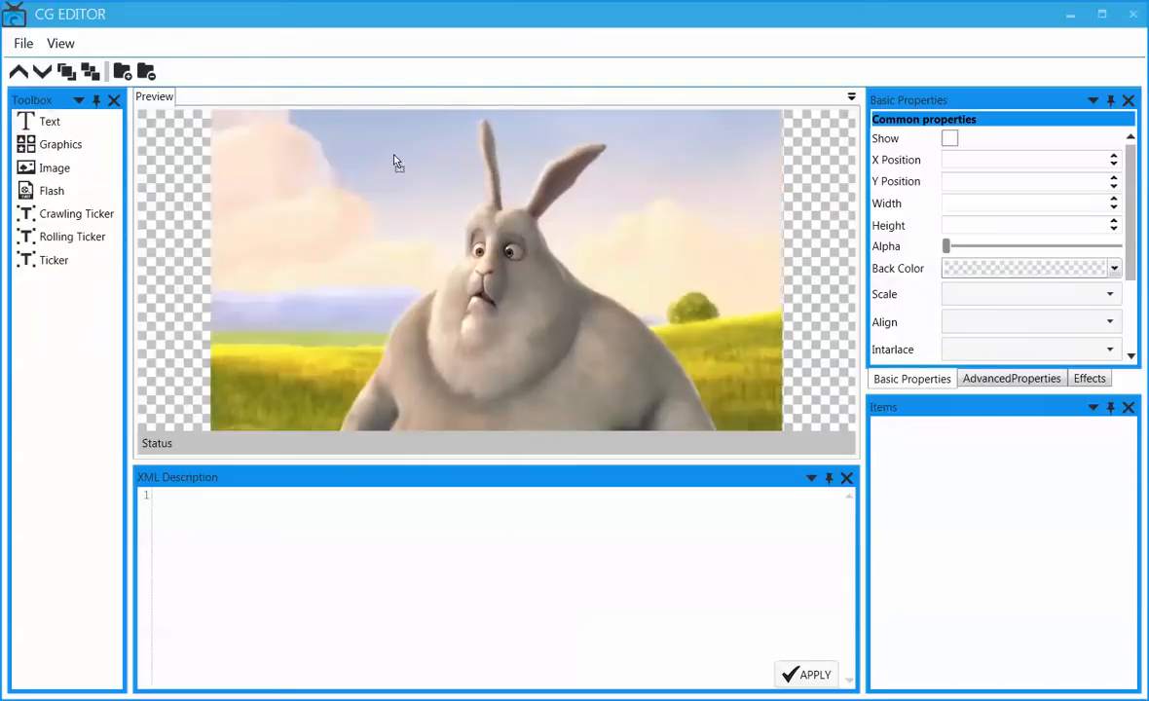
# Step: Add a text item to the upper-left area of the preview at about X 92, Y 67
pyautogui.moveTo(49, 122); pyautogui.dragTo(286, 154)
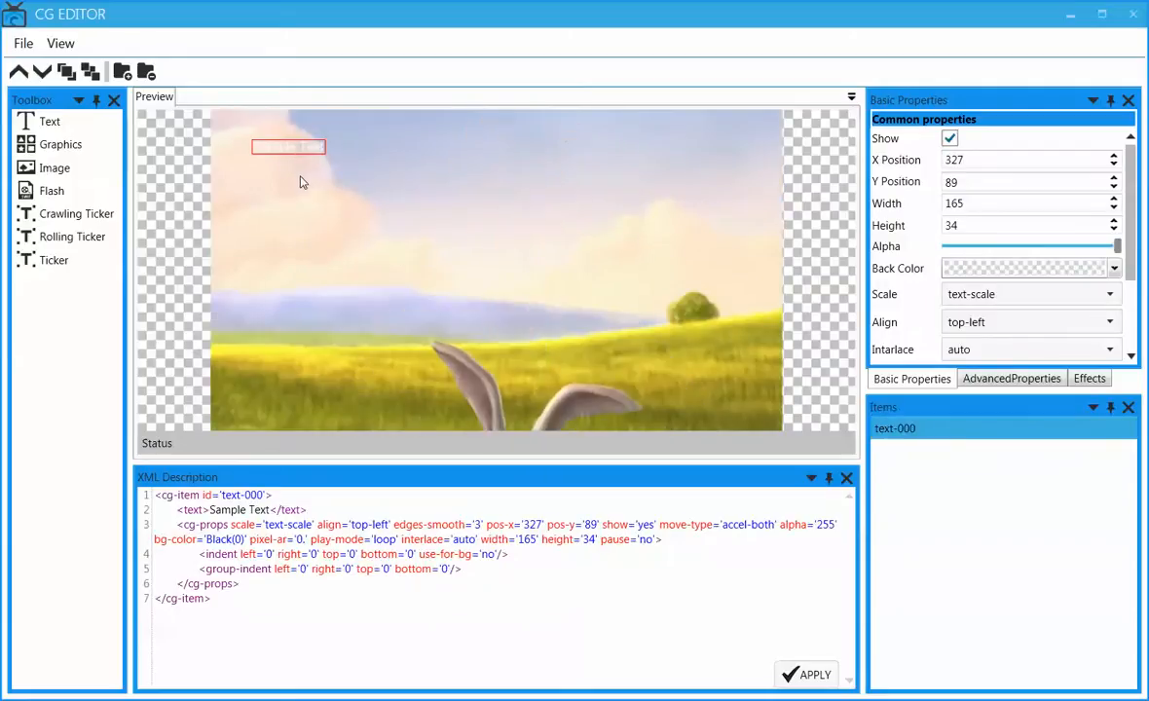
pyautogui.click(302, 182)
pyautogui.click(299, 153)
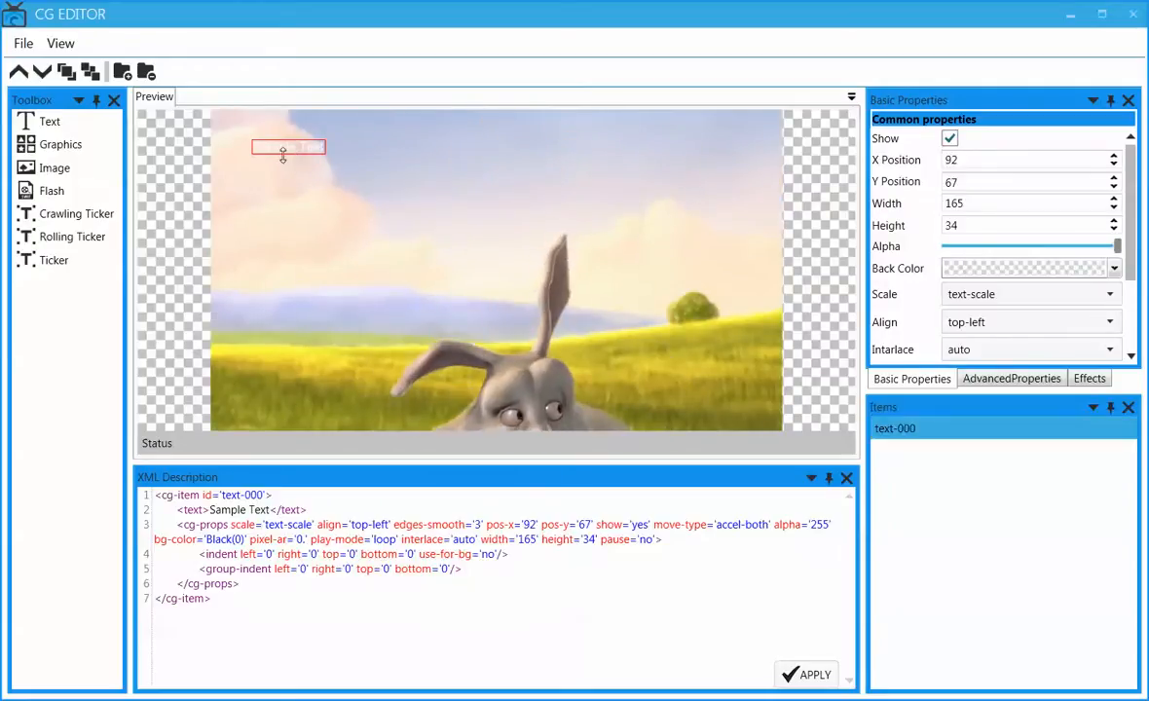
# Step: Enlarge the text item to about 338 by 78 and place it in the video's upper-left corner at about X 20, Y 37
pyautogui.moveTo(283, 156); pyautogui.dragTo(387, 139)
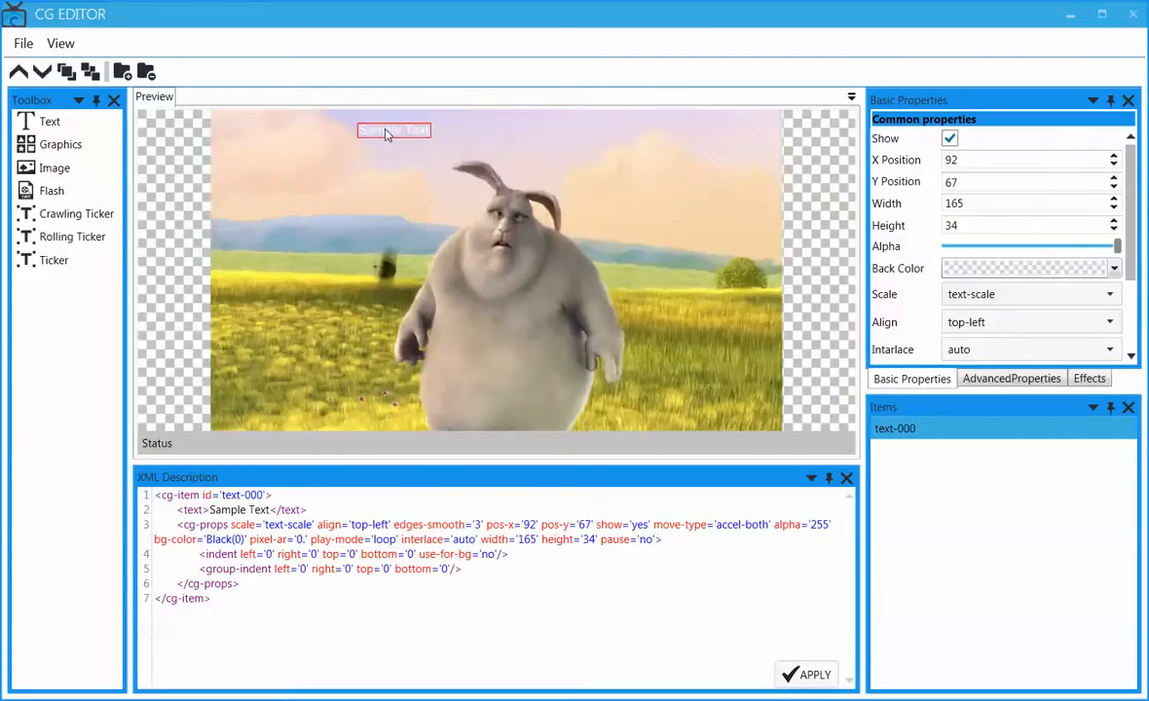
pyautogui.moveTo(387, 133); pyautogui.dragTo(691, 140)
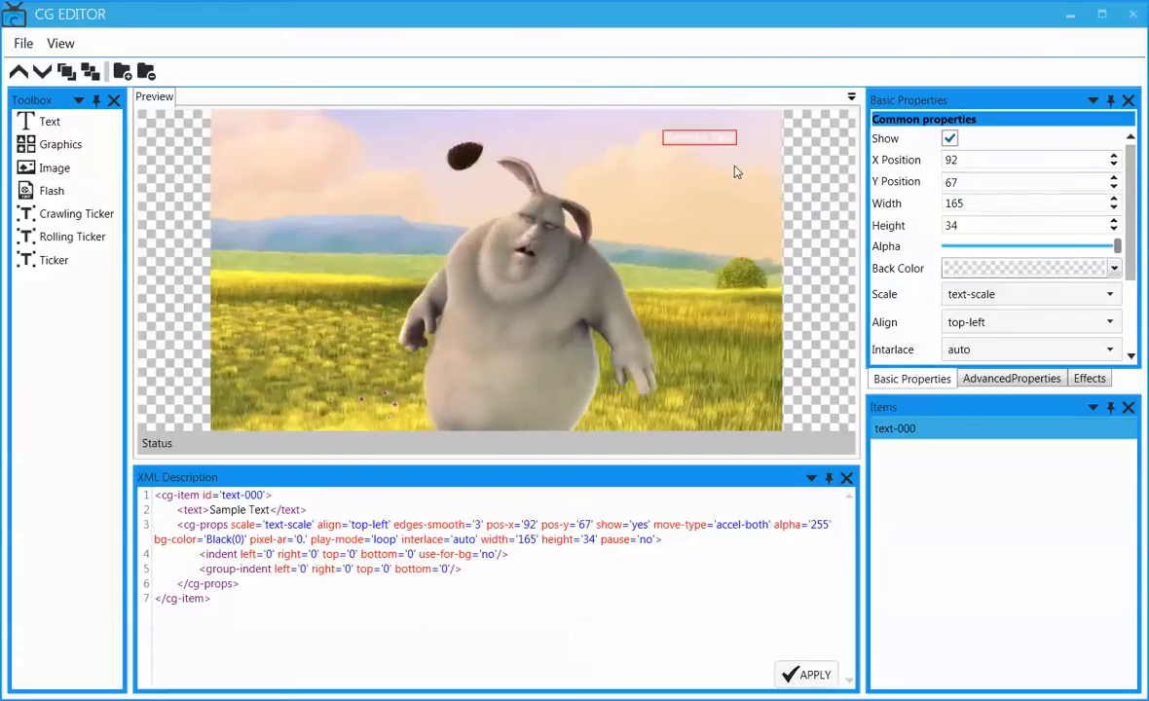
pyautogui.moveTo(712, 144); pyautogui.dragTo(410, 146)
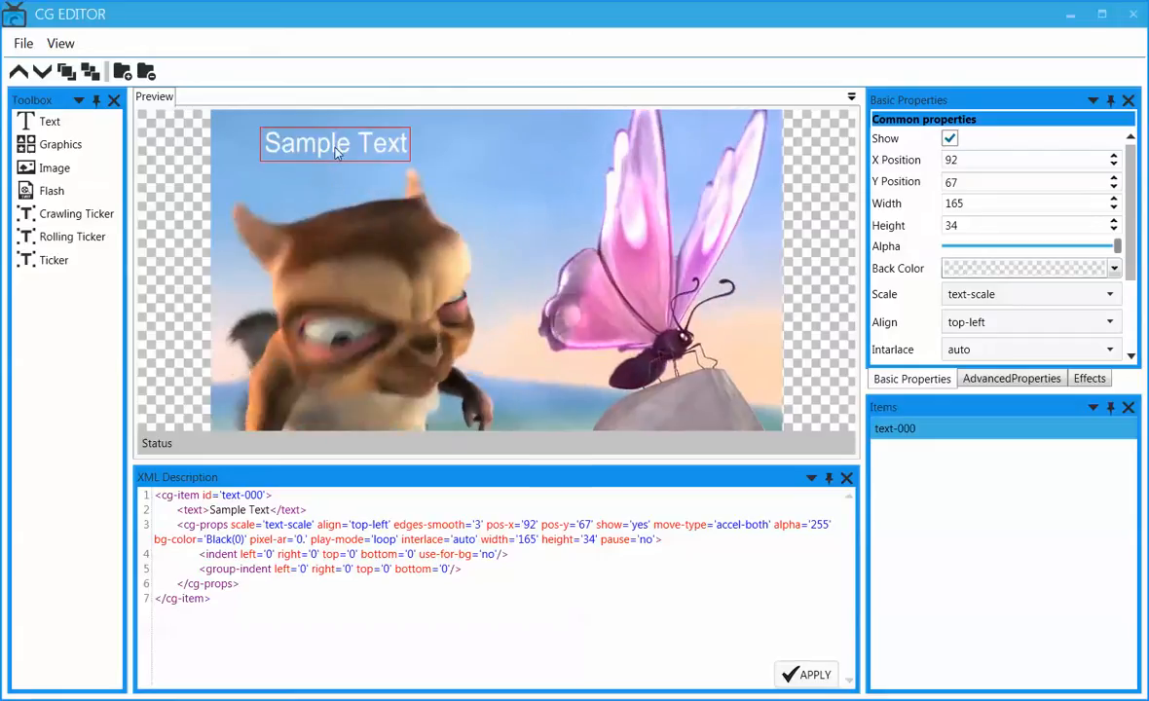
pyautogui.moveTo(336, 151); pyautogui.dragTo(295, 150)
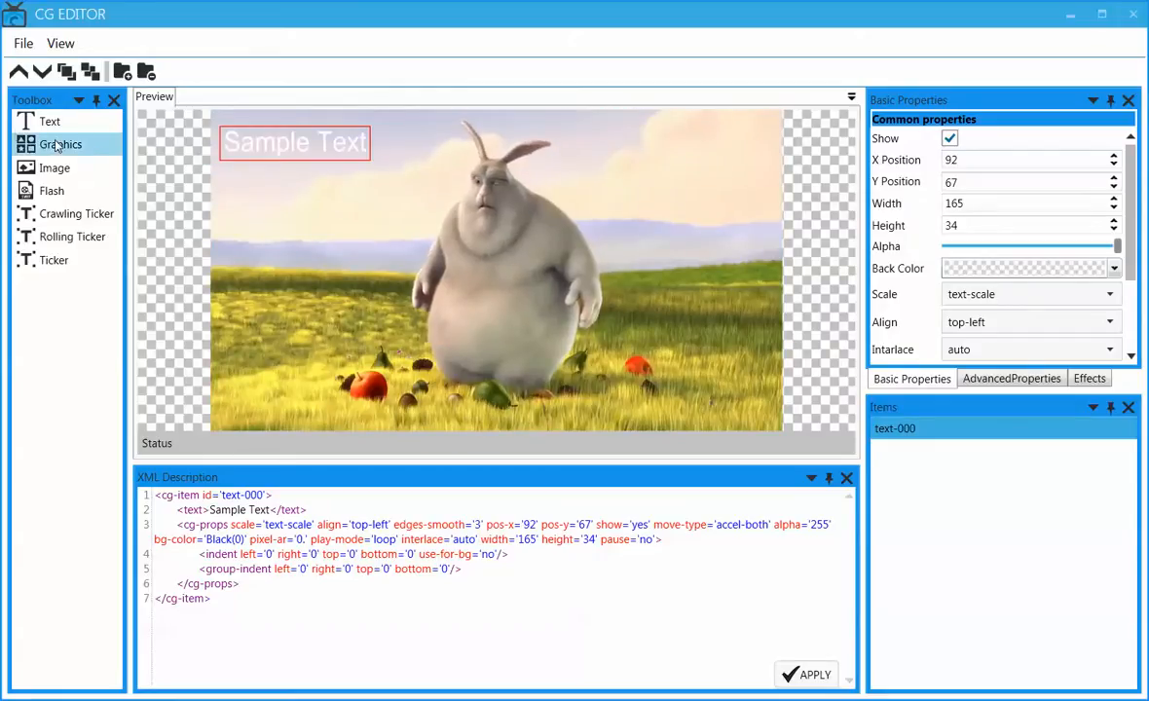
# Step: Add a graphics rectangle and position it in the upper-right corner of the video
pyautogui.moveTo(95, 152); pyautogui.dragTo(623, 191)
pyautogui.moveTo(660, 255); pyautogui.dragTo(675, 193)
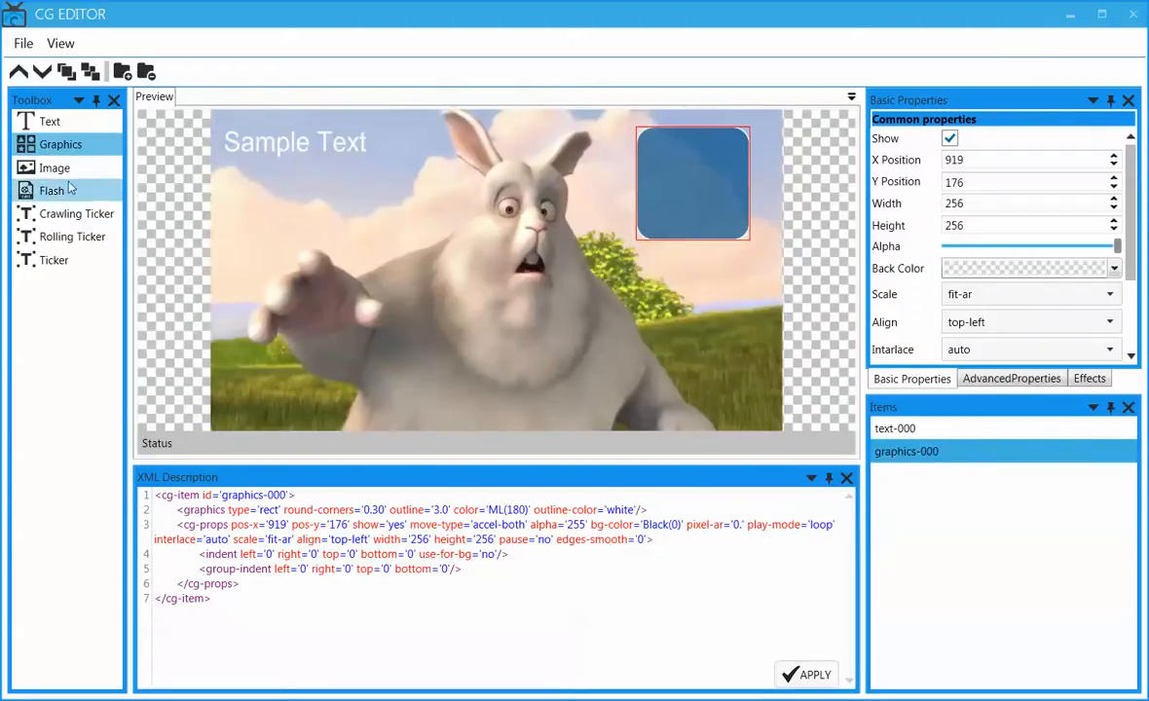
# Step: Insert Koala.jpg from Sample Pictures in the video's lower-right area and the Name_Banner.swf flash file near the top centre
pyautogui.moveTo(39, 172); pyautogui.dragTo(385, 307)
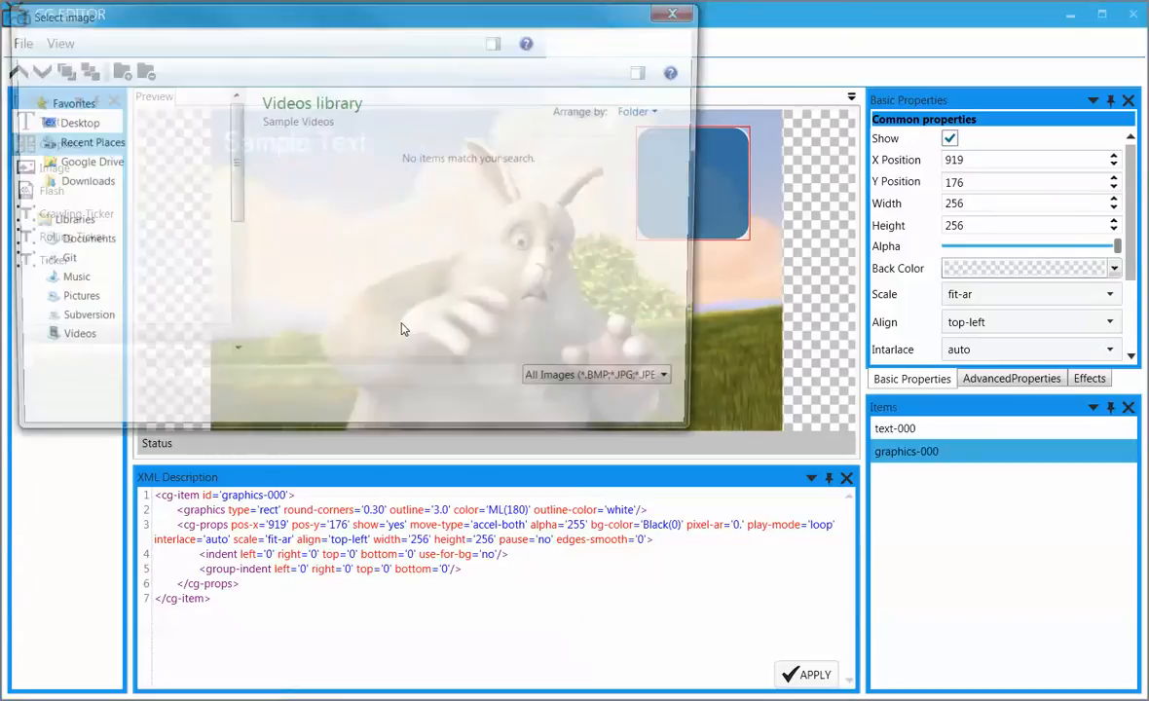
pyautogui.click(70, 302)
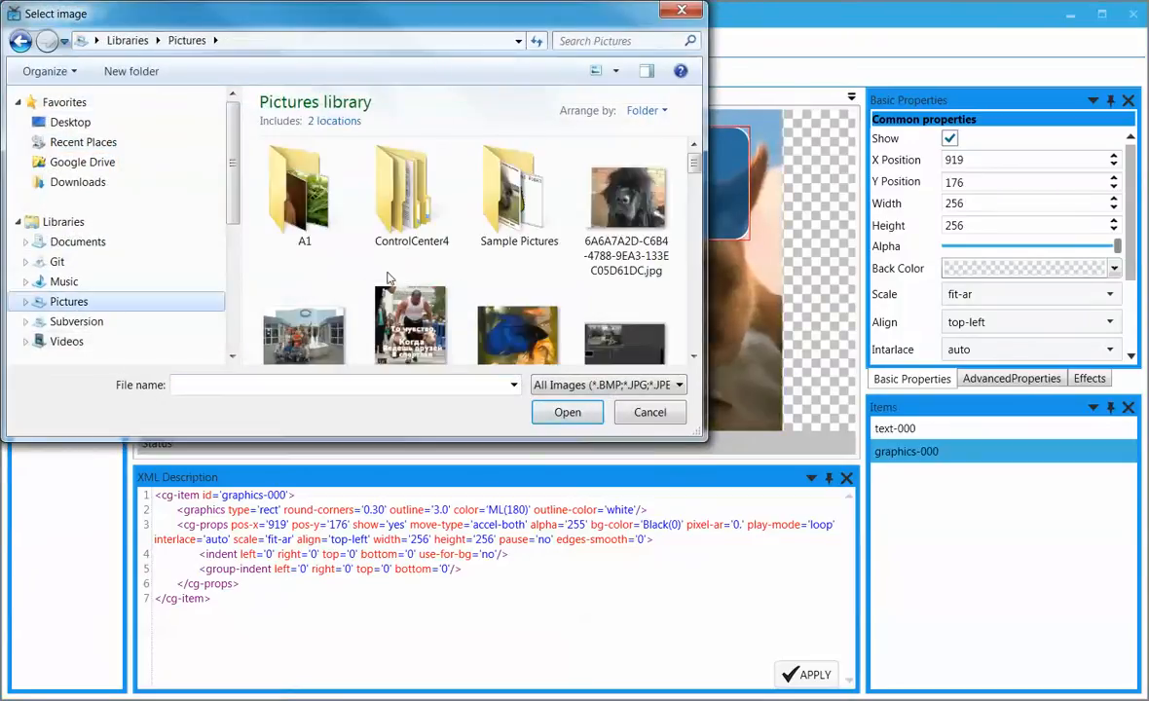
pyautogui.doubleClick(508, 204)
pyautogui.doubleClick(623, 308)
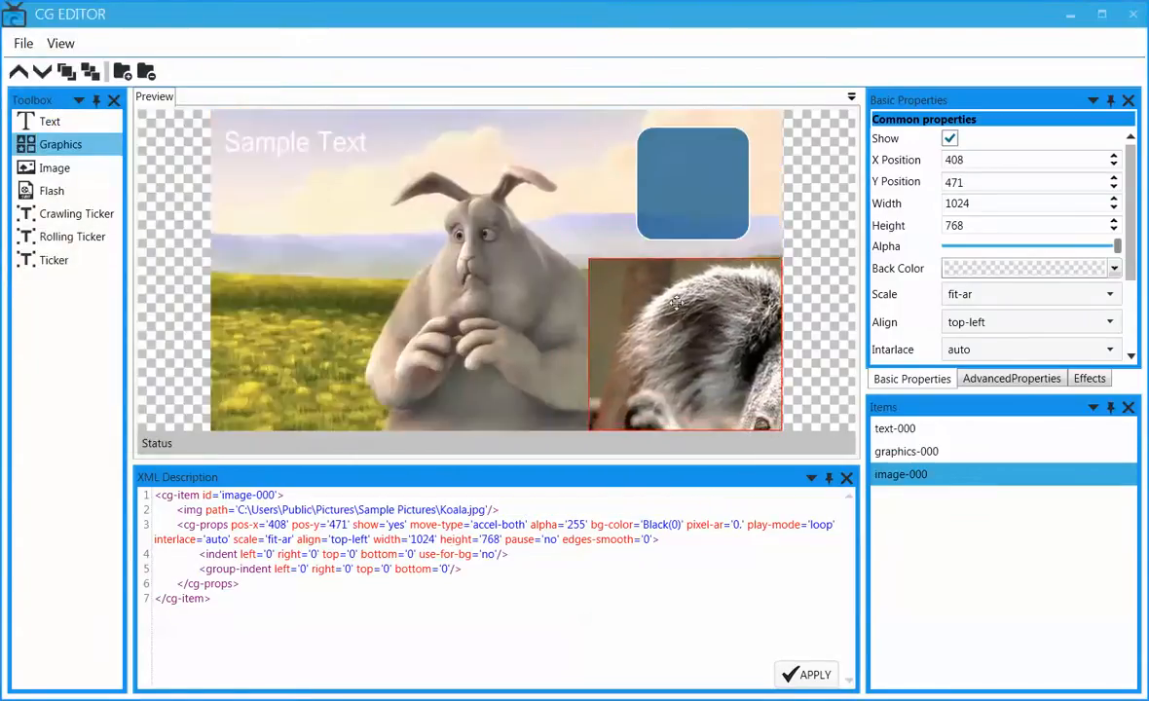
pyautogui.click(41, 195)
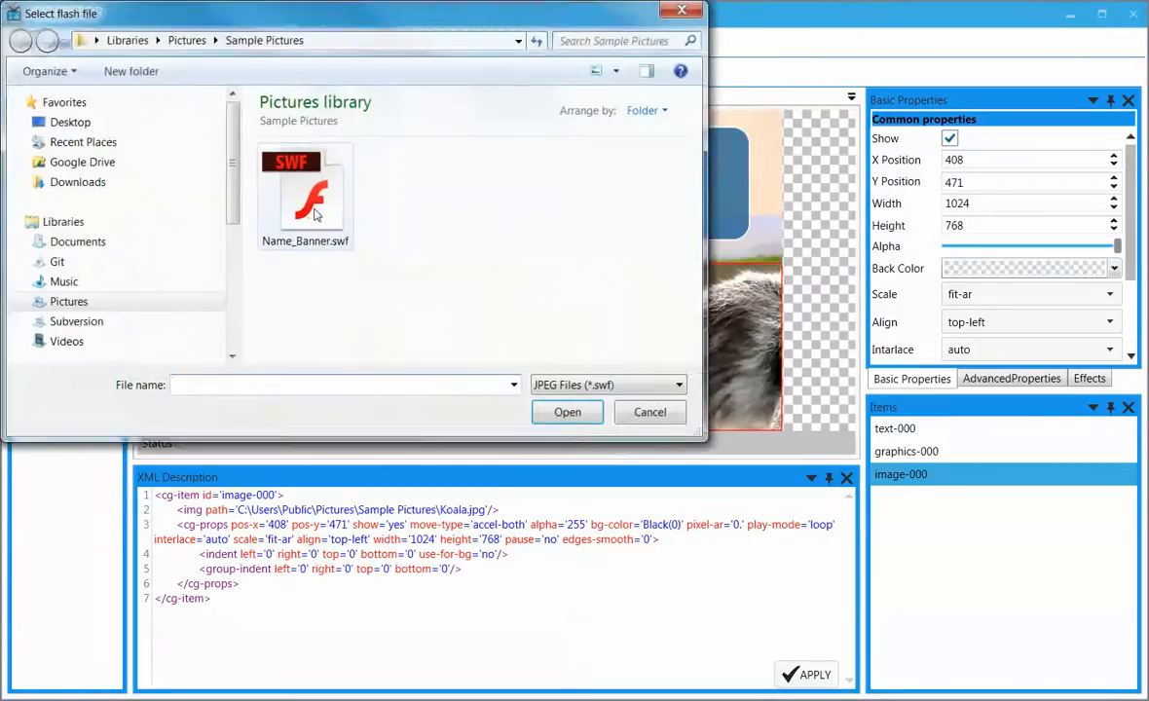
pyautogui.doubleClick(314, 214)
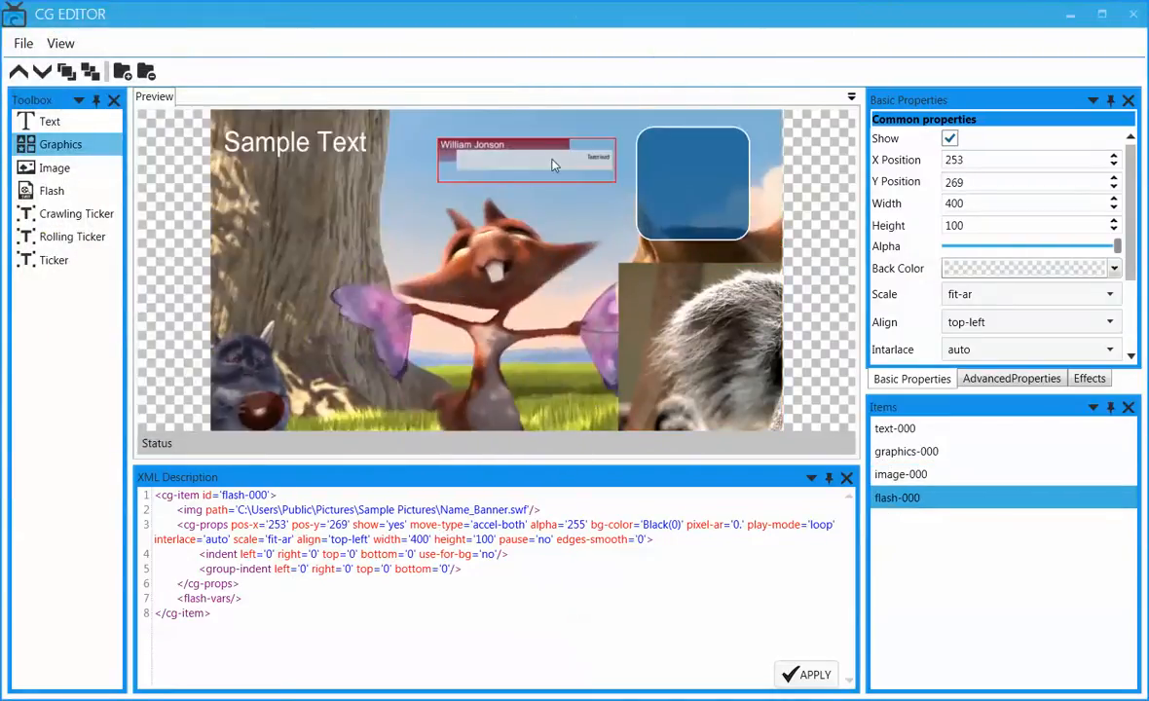
# Step: Add crawling, rolling and standard tickers to the video and stack them below the sample text on the left half
pyautogui.click(46, 234)
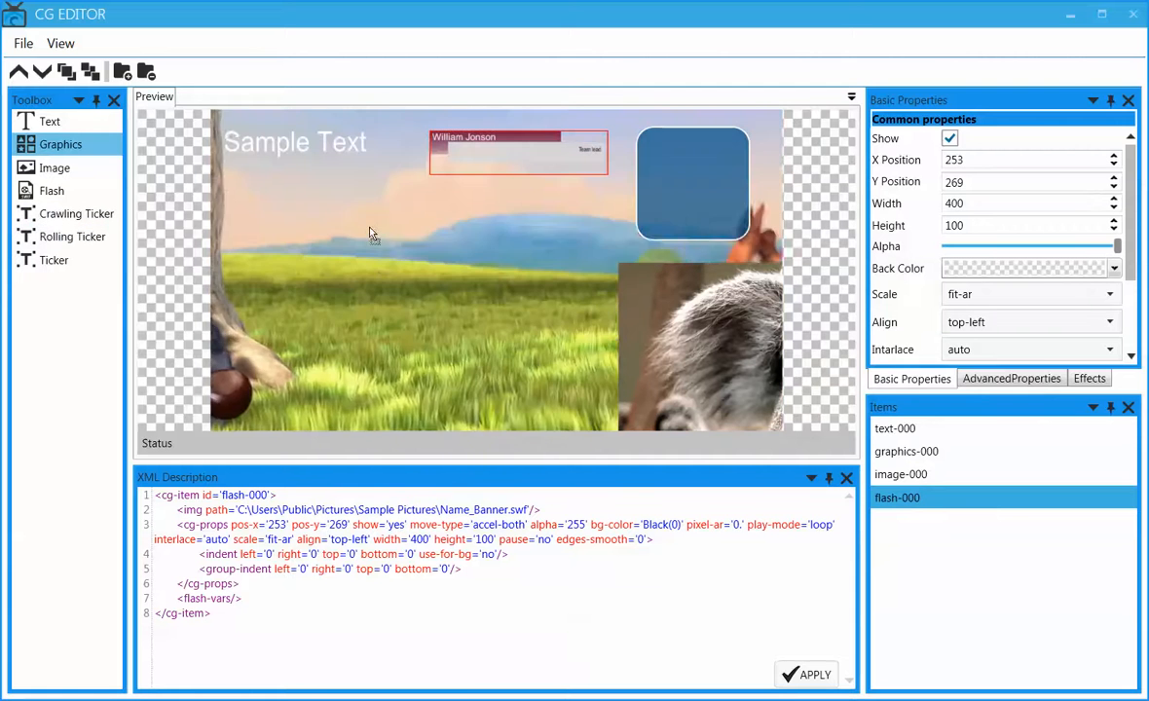
pyautogui.click(72, 237)
pyautogui.moveTo(234, 304); pyautogui.dragTo(285, 311)
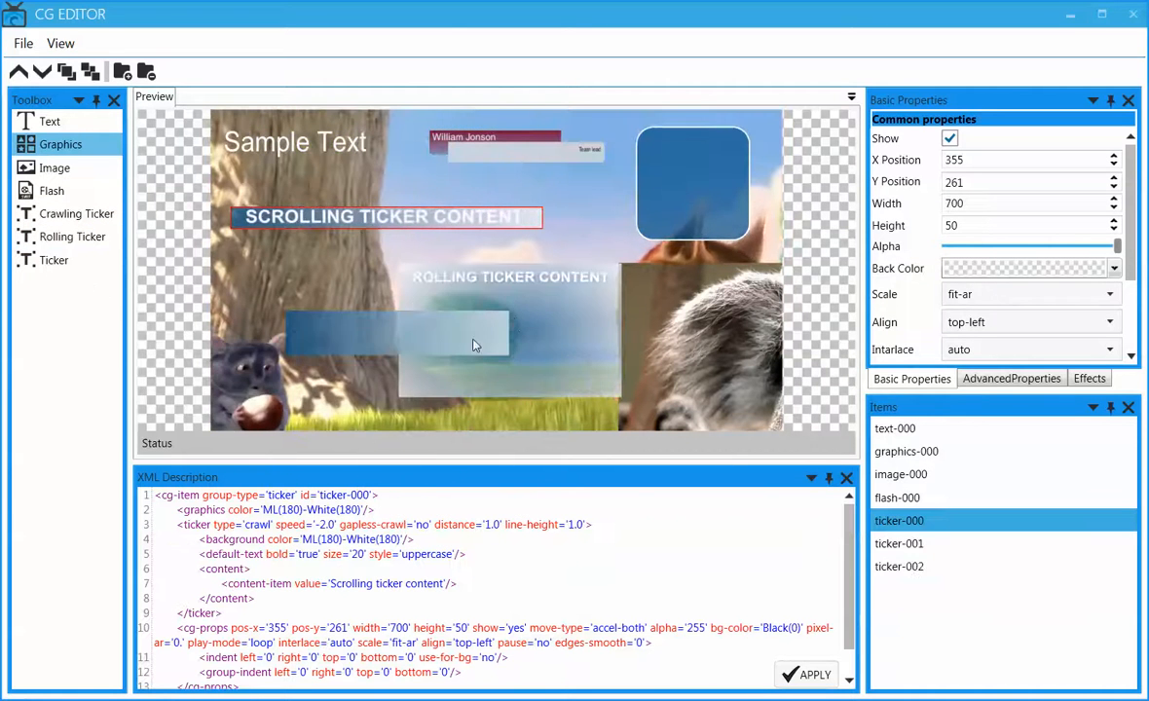
pyautogui.moveTo(547, 305); pyautogui.dragTo(413, 284)
pyautogui.moveTo(449, 330); pyautogui.dragTo(389, 393)
pyautogui.moveTo(389, 310); pyautogui.dragTo(373, 301)
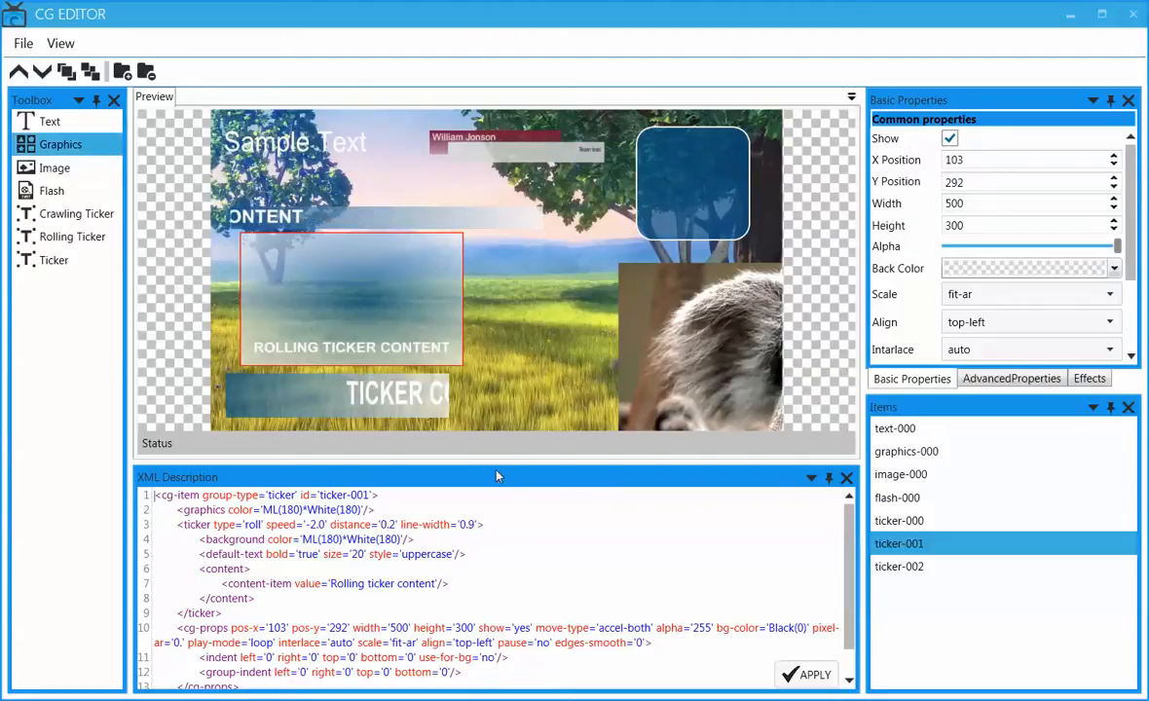
pyautogui.click(578, 553)
pyautogui.moveTo(851, 613); pyautogui.dragTo(858, 569)
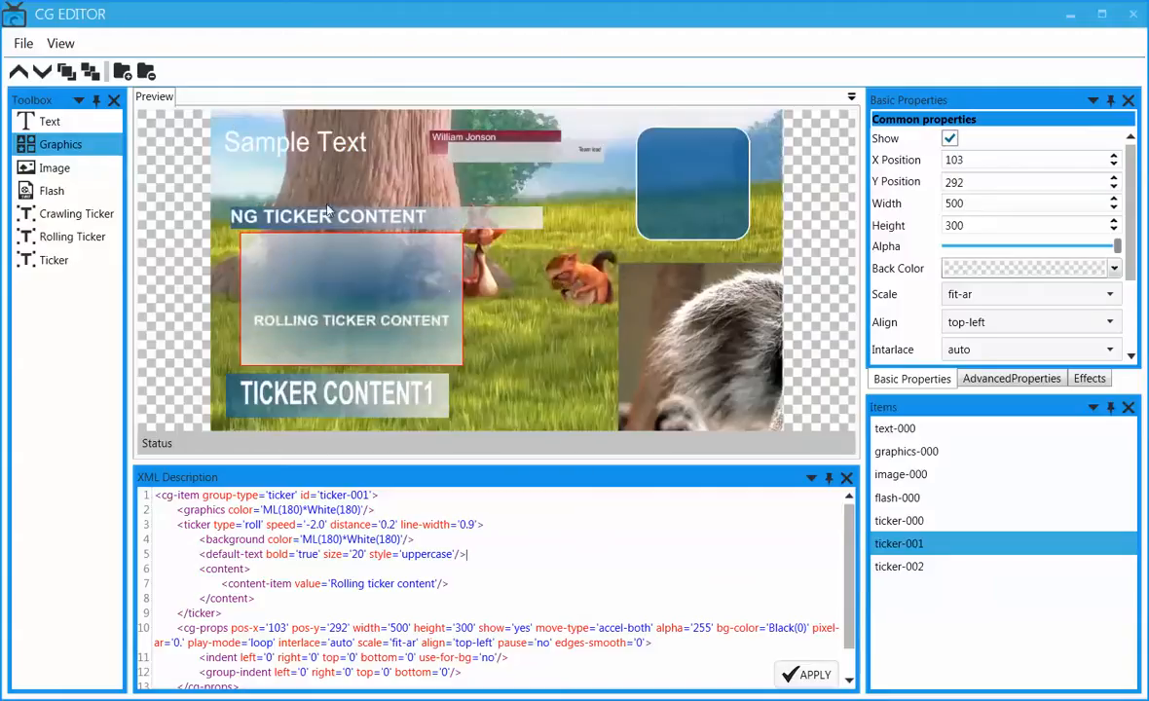
# Step: Edit the text item's XML to "Sample Text 2222" with pos-x 220, apply it, and move the text to about X 76, Y 43
pyautogui.click(266, 150)
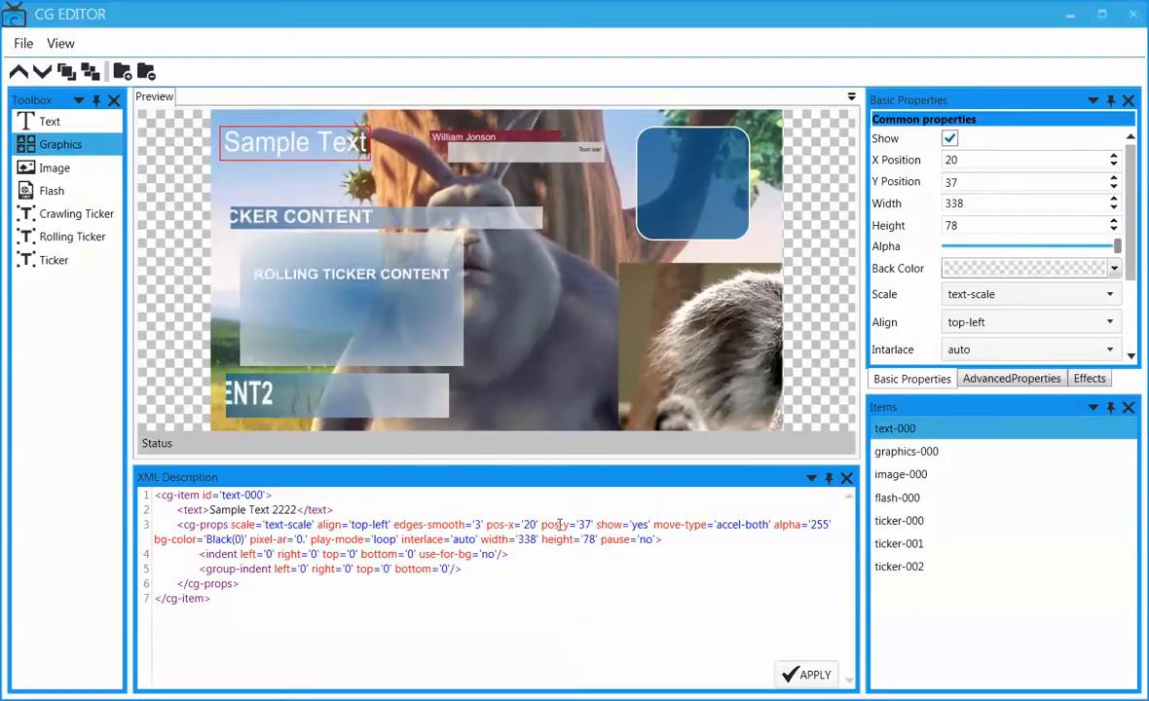
pyautogui.write('111')
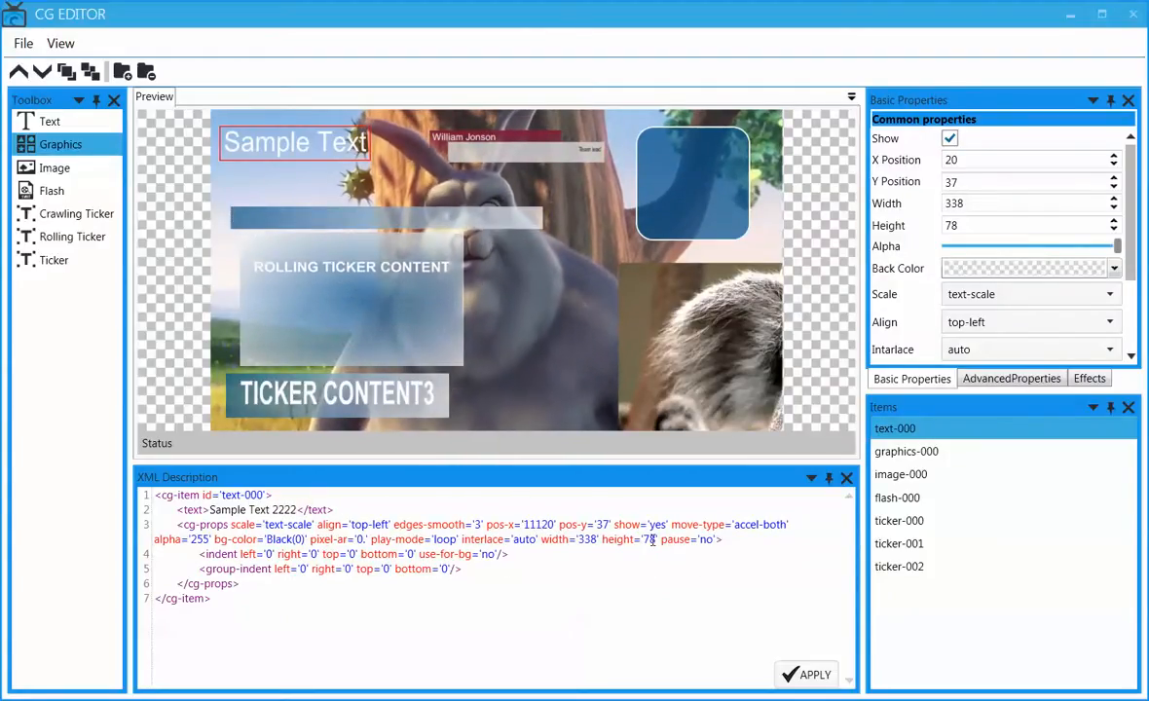
pyautogui.press('BackSpace')
pyautogui.write('2')
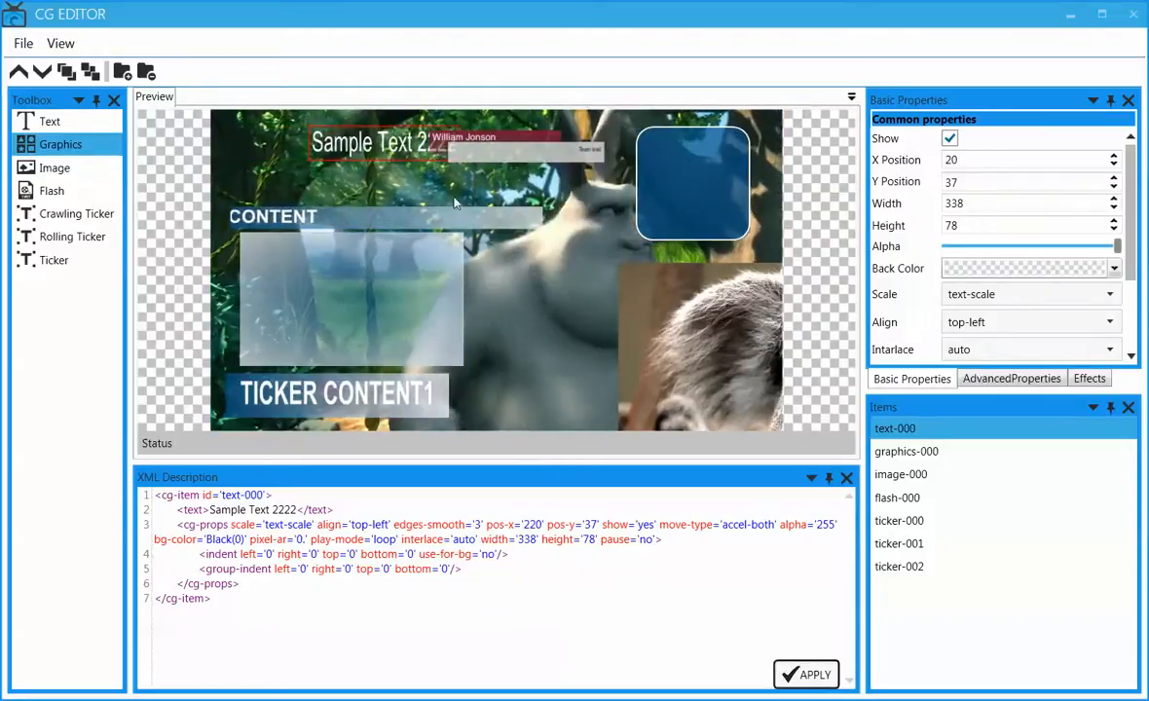
pyautogui.moveTo(394, 154); pyautogui.dragTo(328, 154)
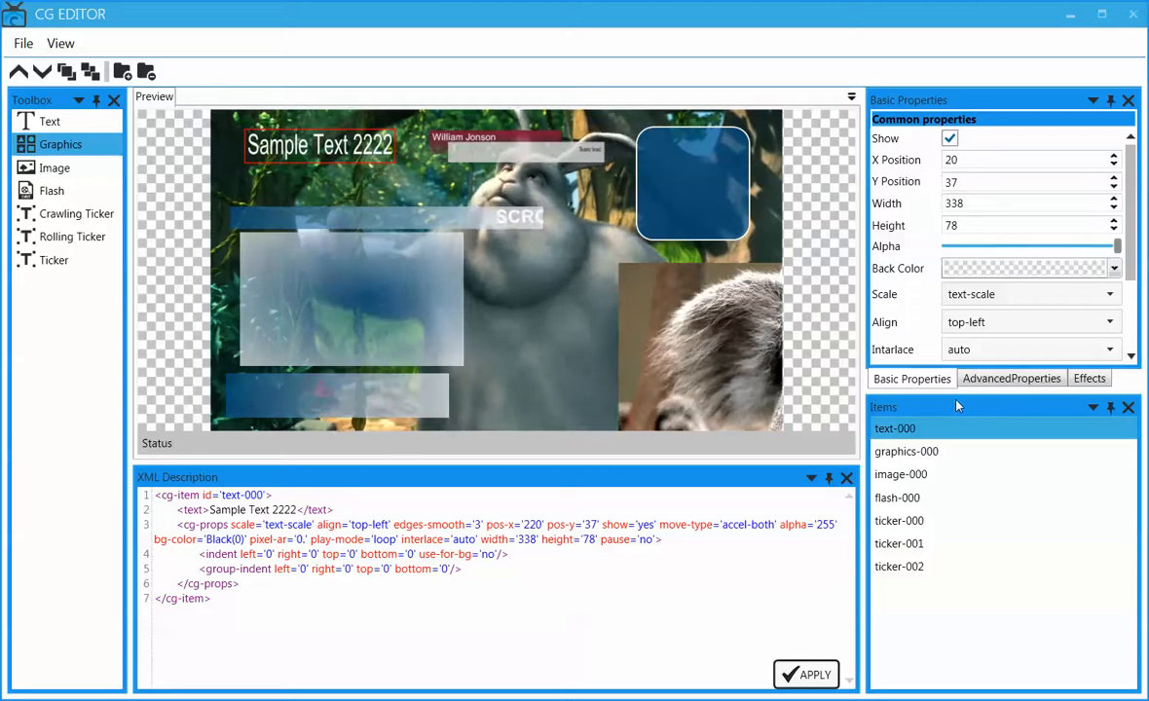
# Step: Examine the XML description and properties of the graphics, image, flash and ticker items, including the crawling ticker's advanced properties and effects
pyautogui.click(943, 453)
pyautogui.click(940, 476)
pyautogui.click(950, 505)
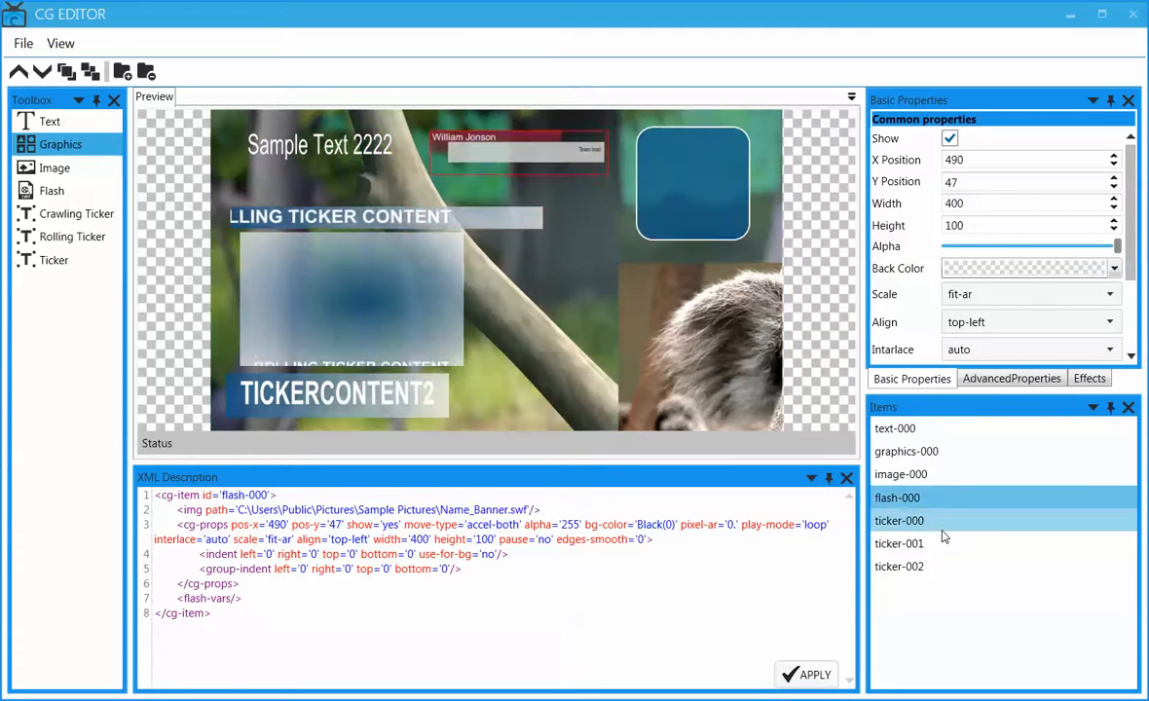
pyautogui.click(942, 530)
pyautogui.click(943, 549)
pyautogui.click(949, 568)
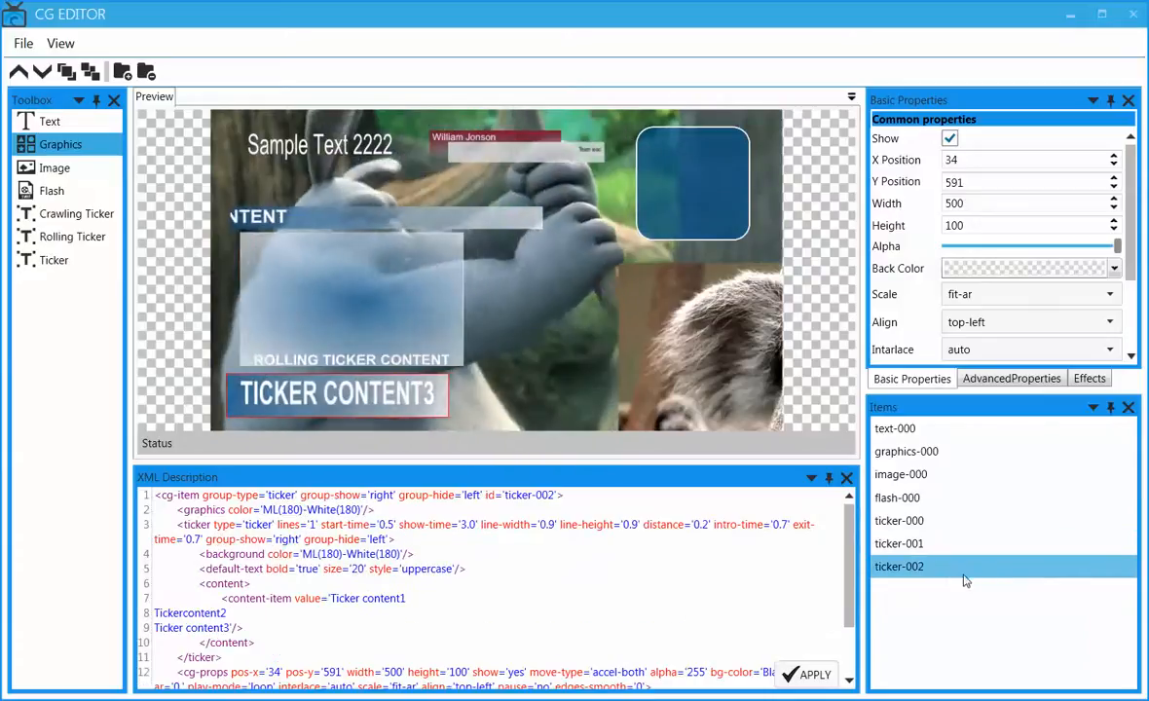
pyautogui.click(941, 519)
pyautogui.click(929, 499)
pyautogui.click(930, 475)
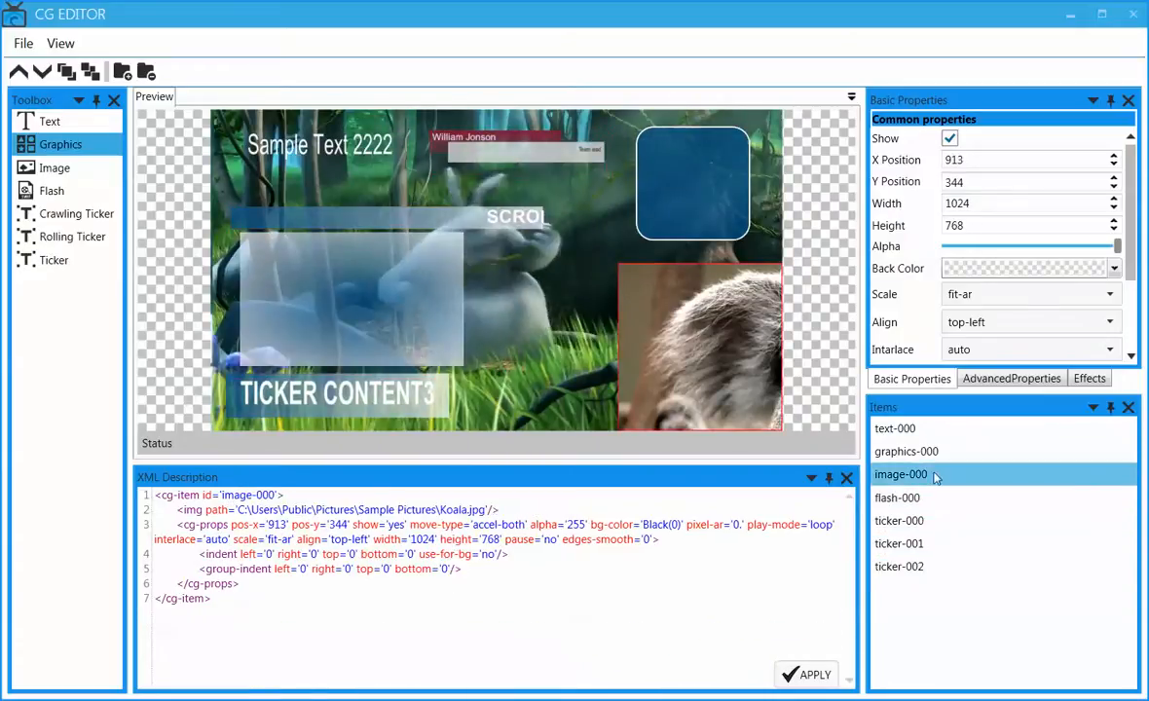
pyautogui.click(970, 523)
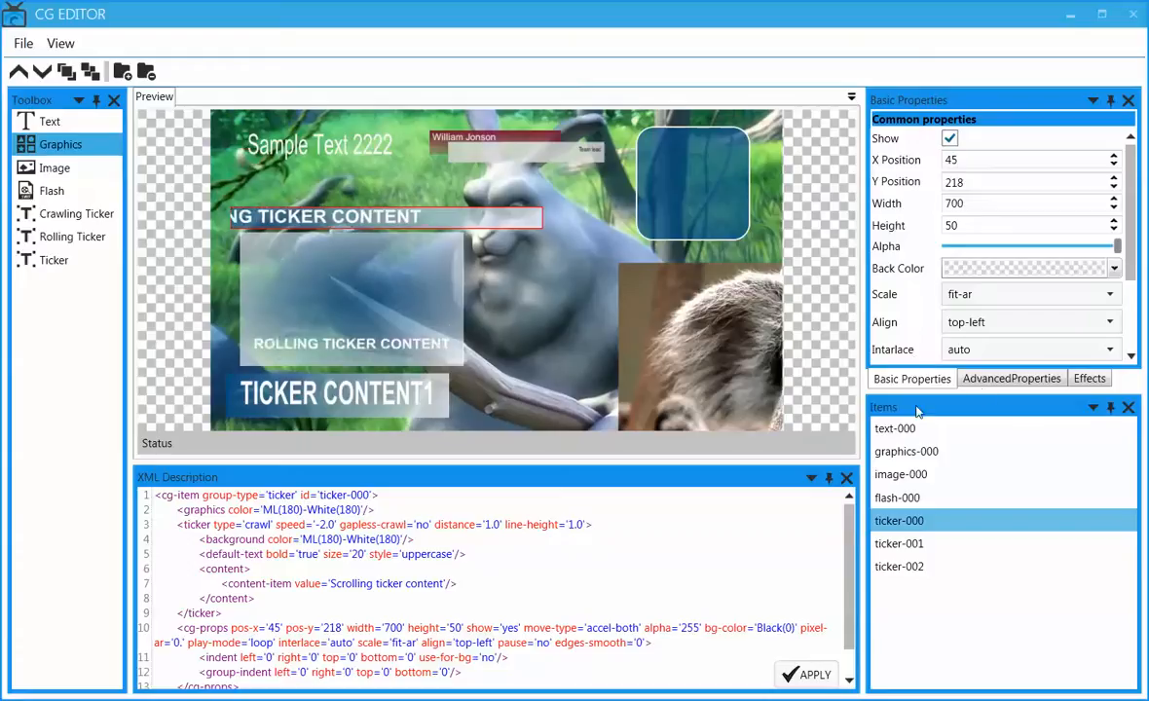
pyautogui.click(1008, 378)
pyautogui.click(1090, 378)
pyautogui.click(912, 378)
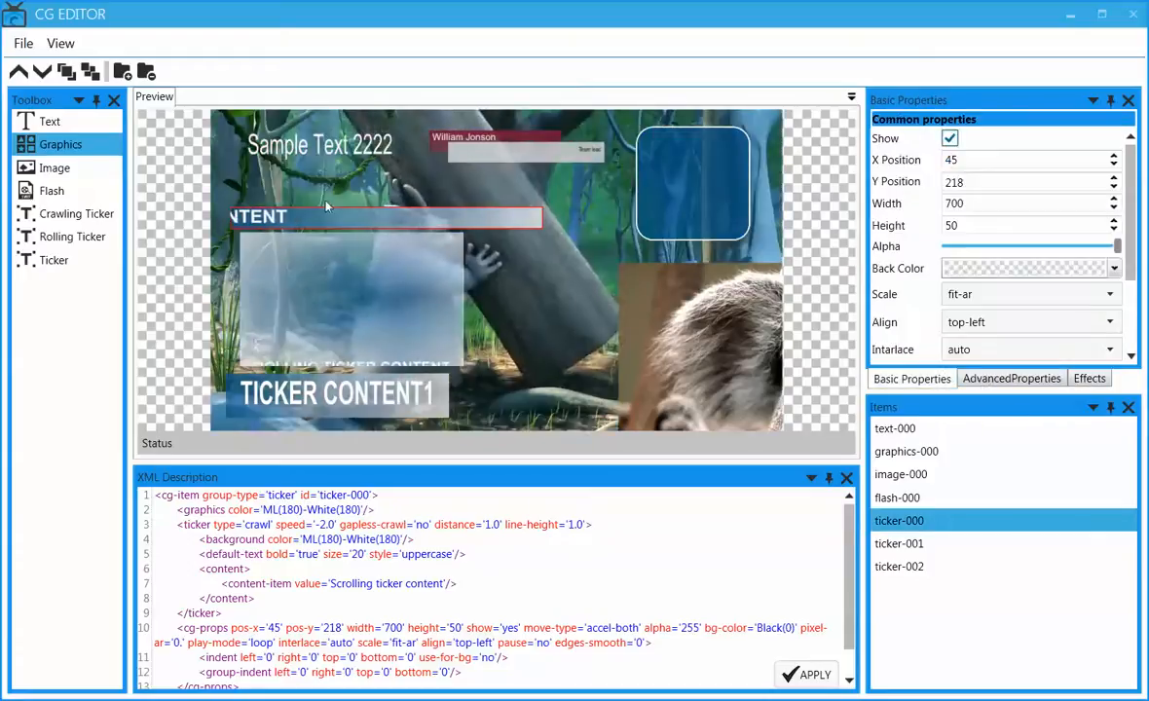
# Step: Change the text item's content to "Sample Text 22224" and its font family to Baskerville Old Face
pyautogui.click(302, 151)
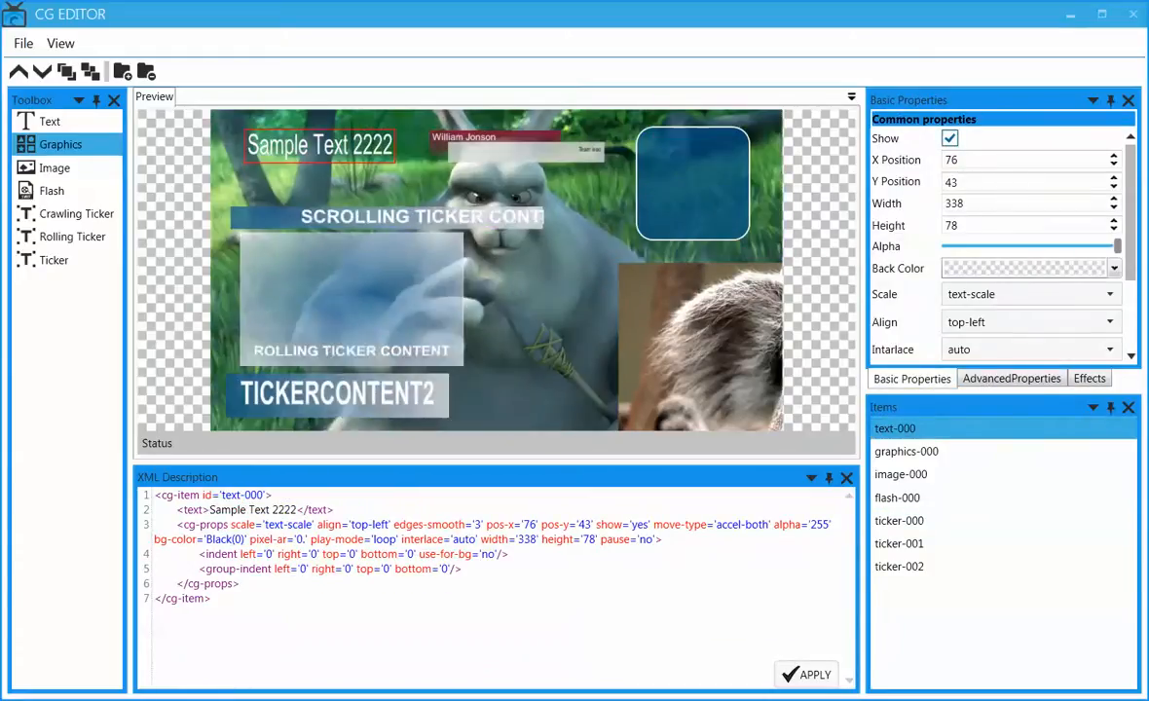
pyautogui.scroll(-3, 1133, 219)
pyautogui.click(1013, 378)
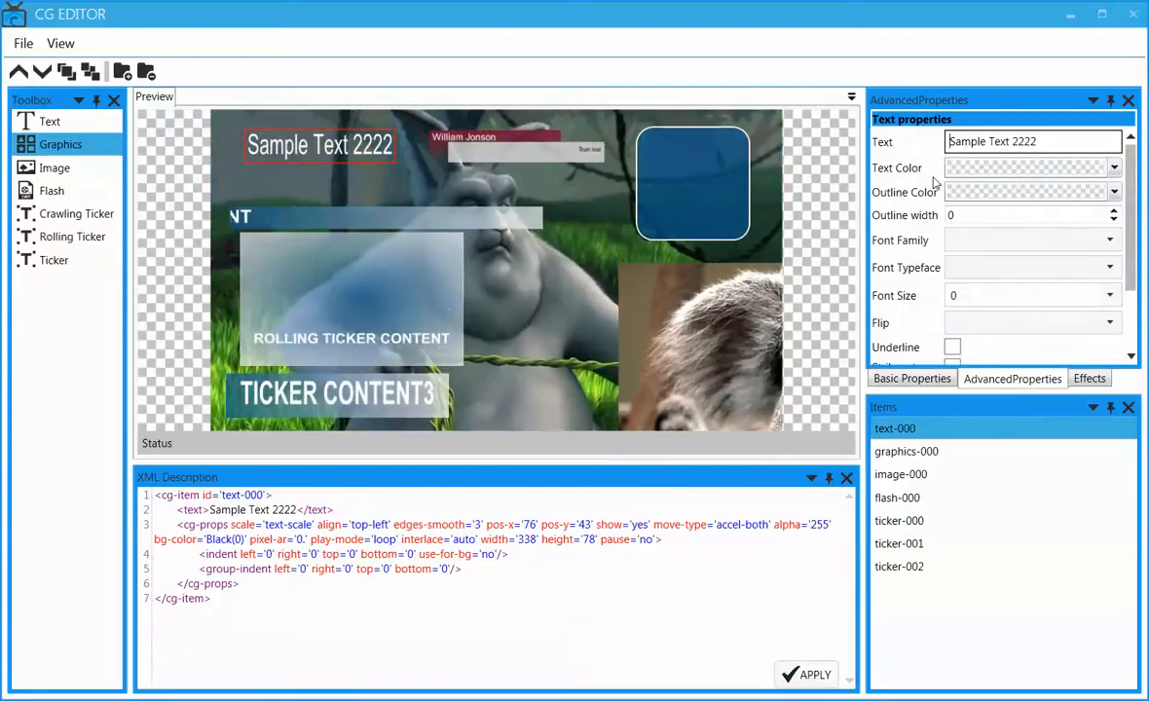
pyautogui.click(1005, 251)
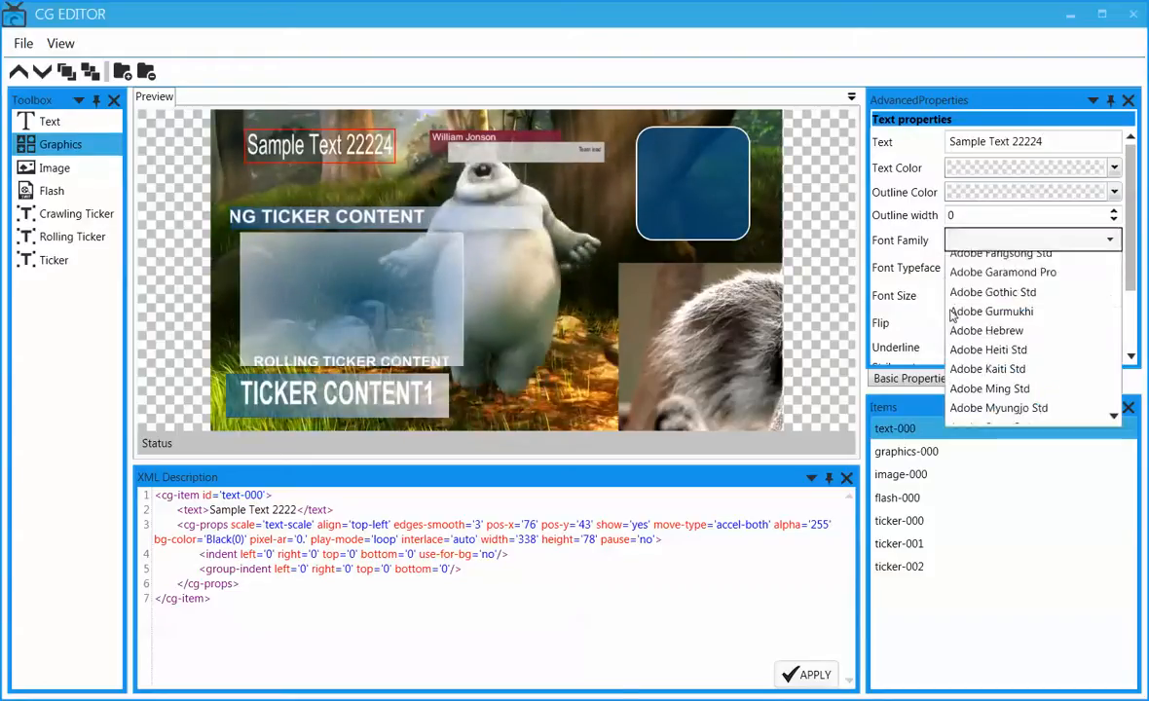
pyautogui.scroll(-3, 1023, 385)
pyautogui.click(1017, 380)
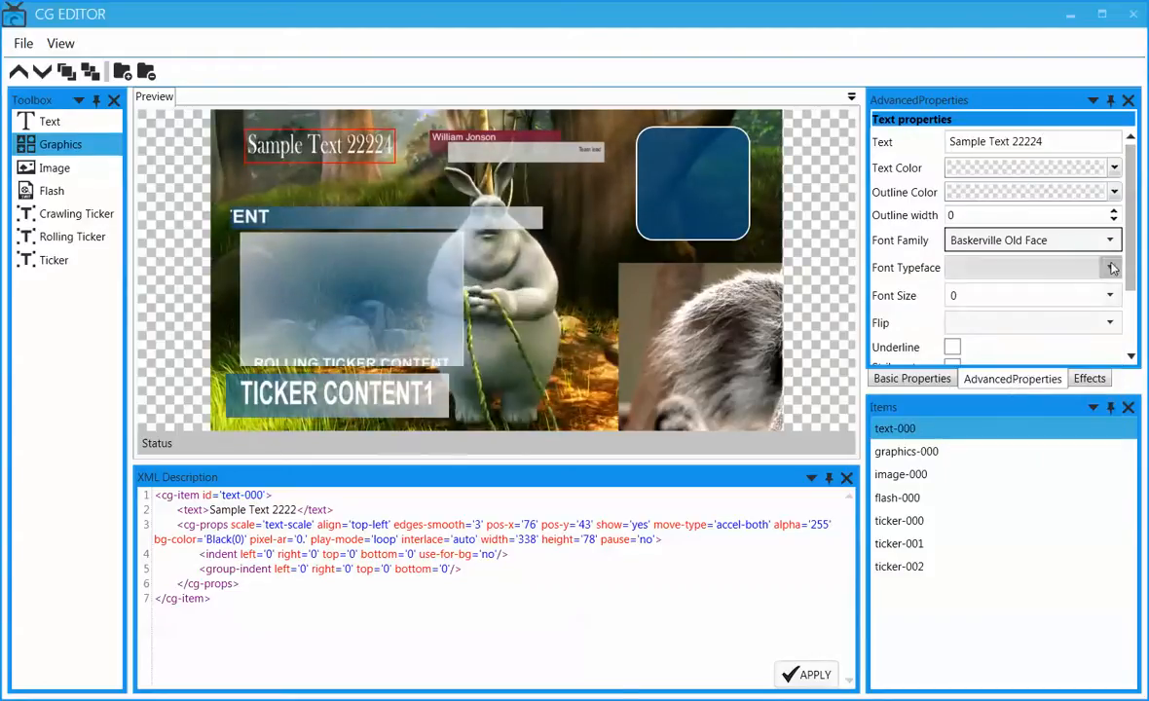
pyautogui.scroll(-3, 918, 310)
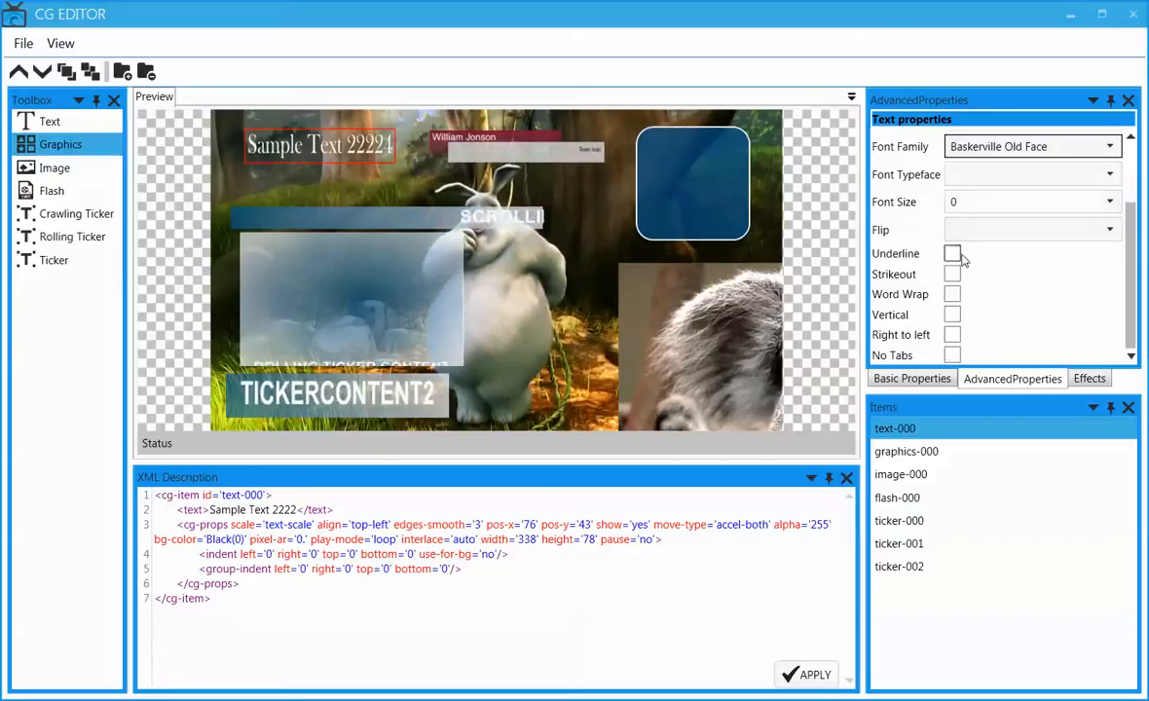
# Step: Animate the text item by raising its Speed X slightly above the midpoint and lowering Speed Y below it
pyautogui.click(1090, 379)
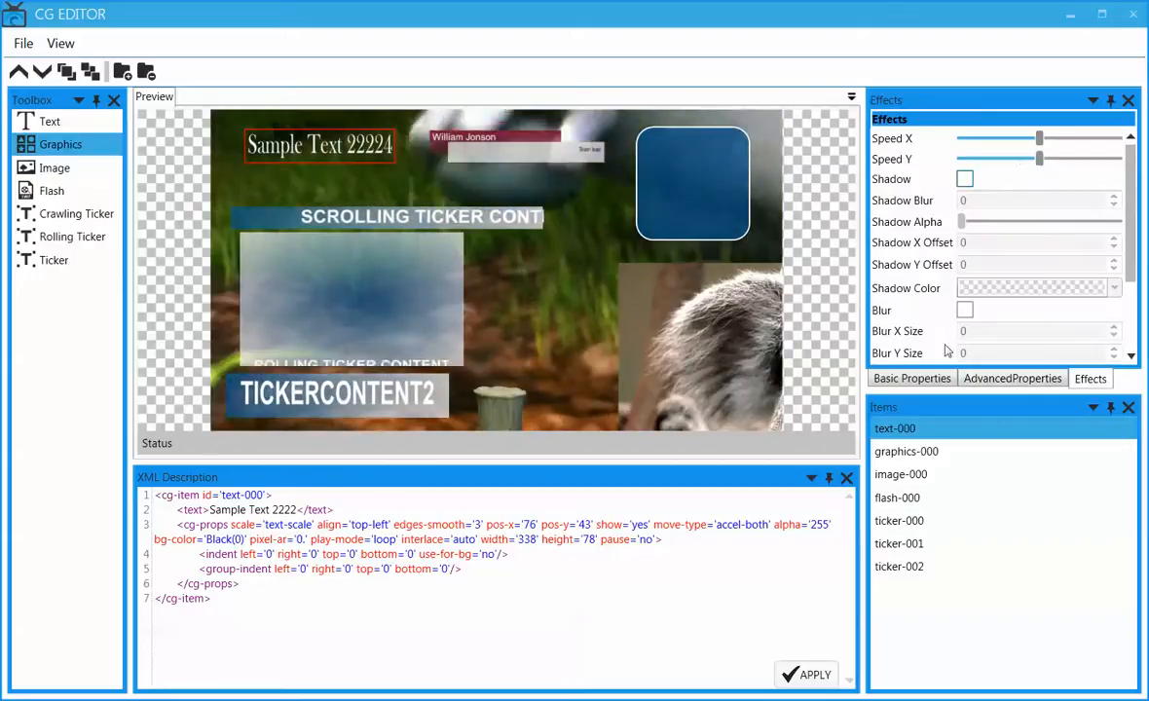
pyautogui.moveTo(1039, 138); pyautogui.dragTo(1007, 162)
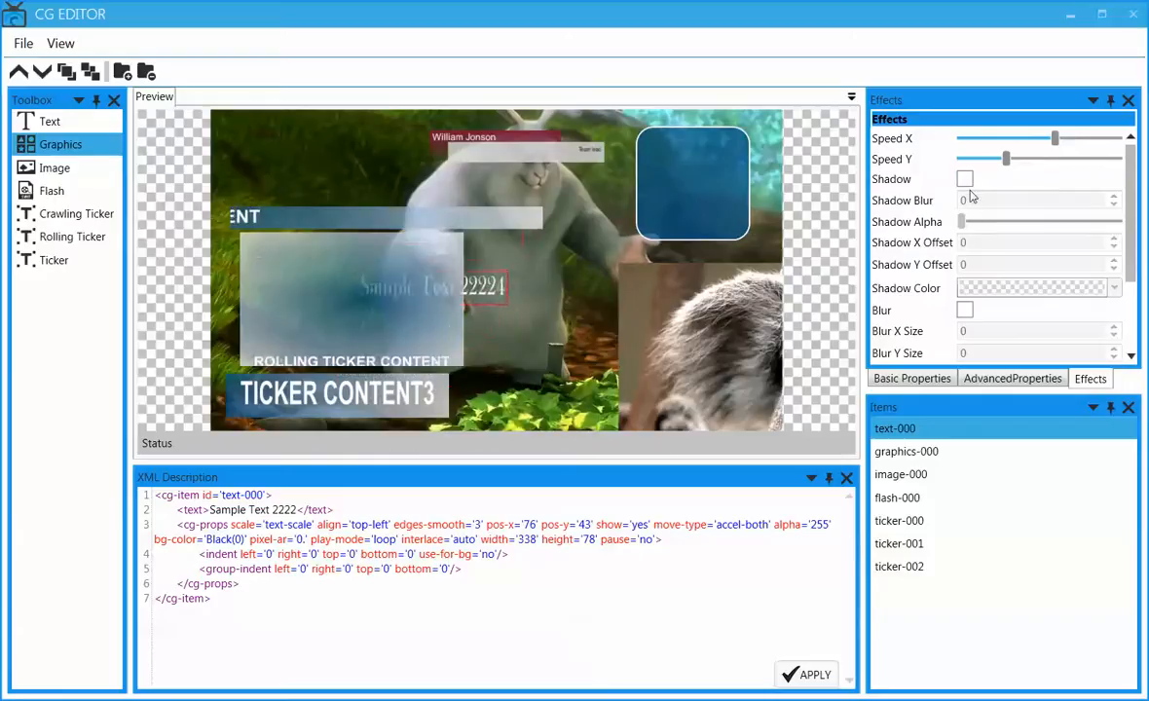
pyautogui.scroll(-5, 983, 339)
pyautogui.scroll(5, 989, 338)
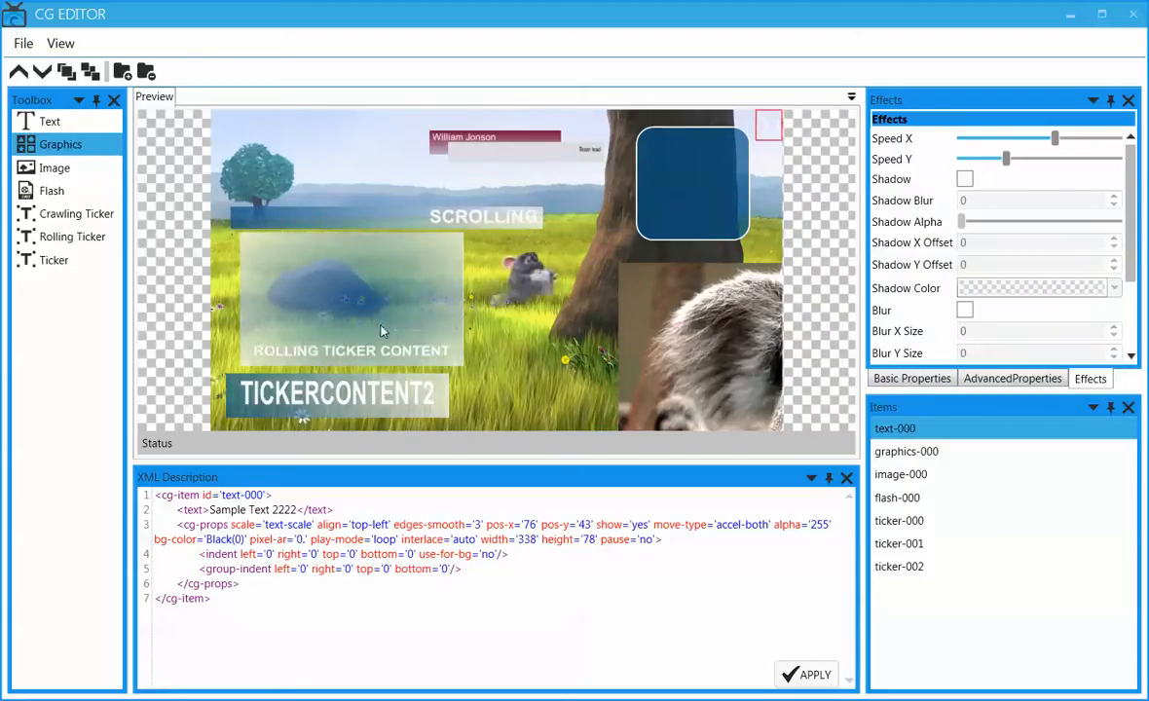
# Step: Select the crawling ticker in the preview and shift it slightly up and to the left
pyautogui.click(455, 217)
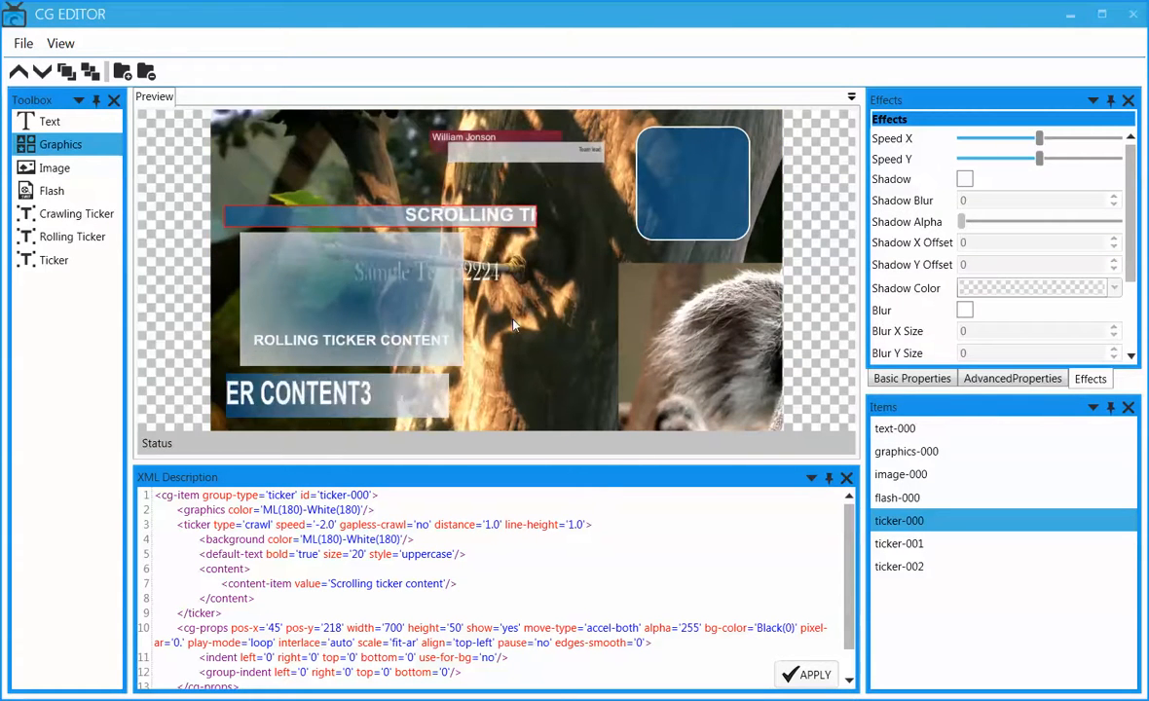
# Step: Overlap the ticker and crawling ticker over the rolling ticker, and try raising and lowering the crawling ticker in the stacking order
pyautogui.click(406, 393)
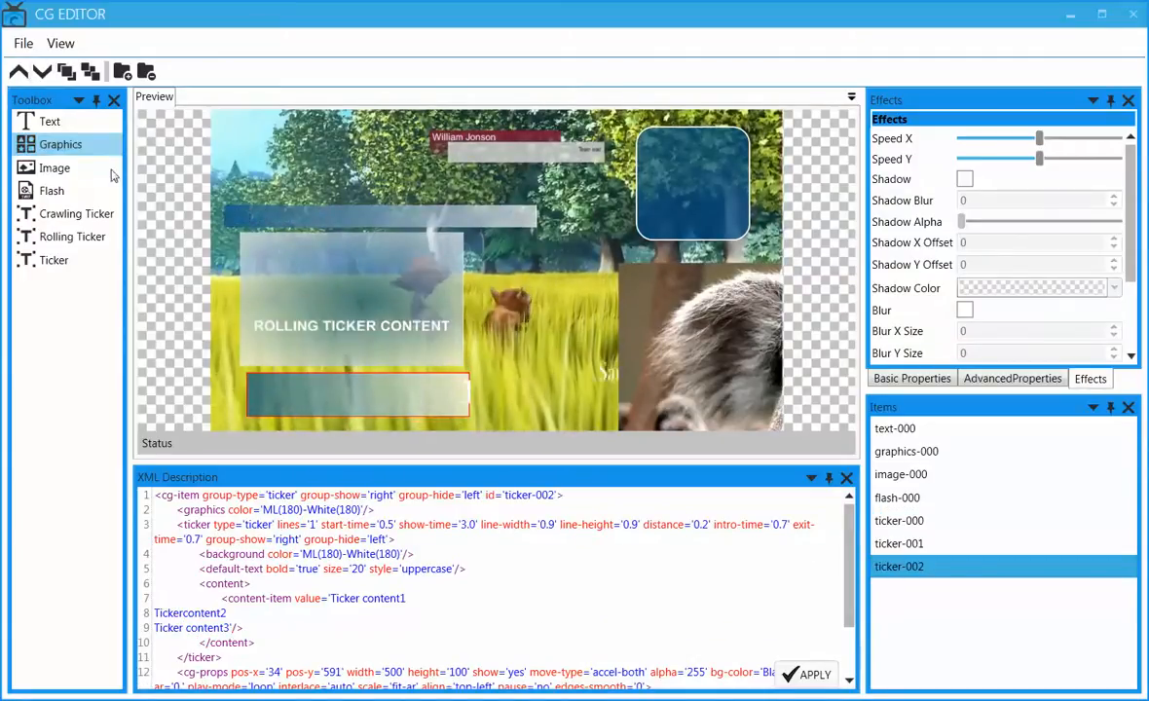
pyautogui.click(490, 293)
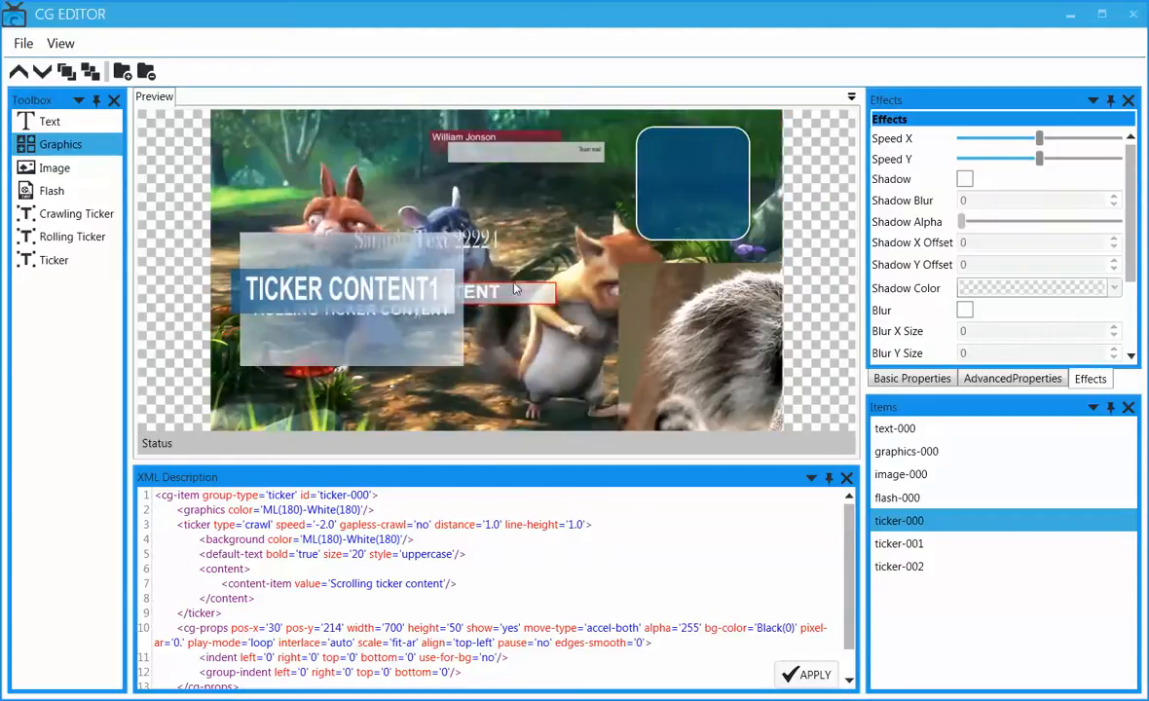
pyautogui.click(17, 75)
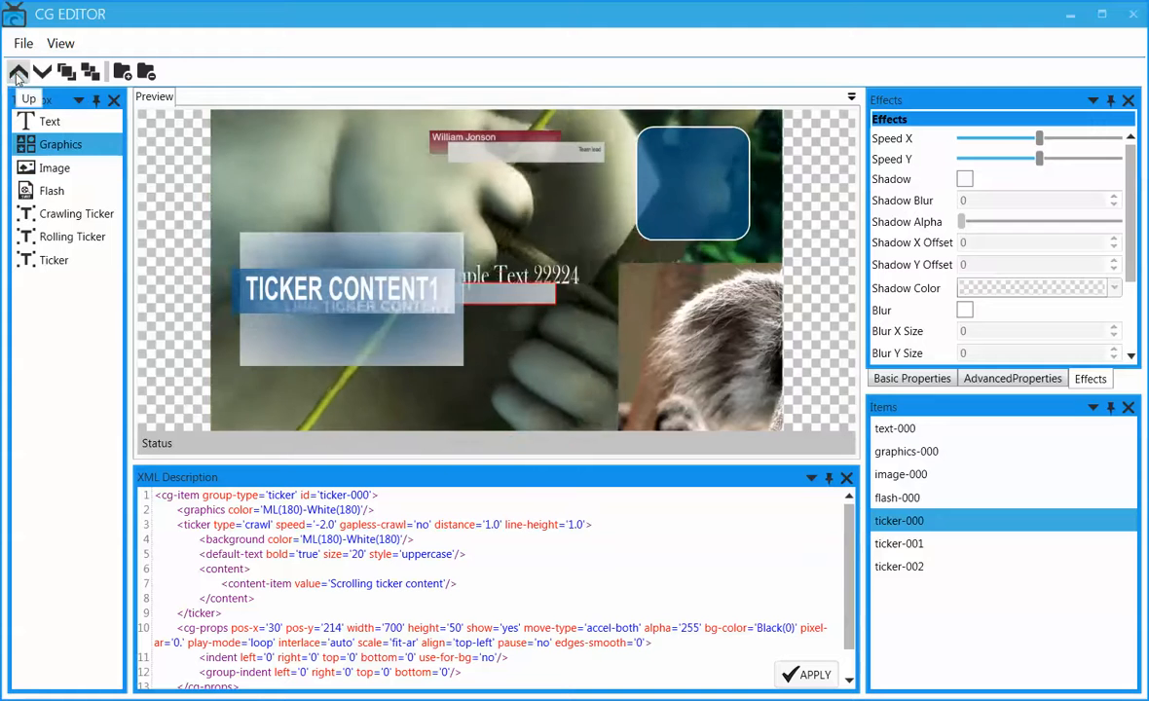
pyautogui.click(18, 75)
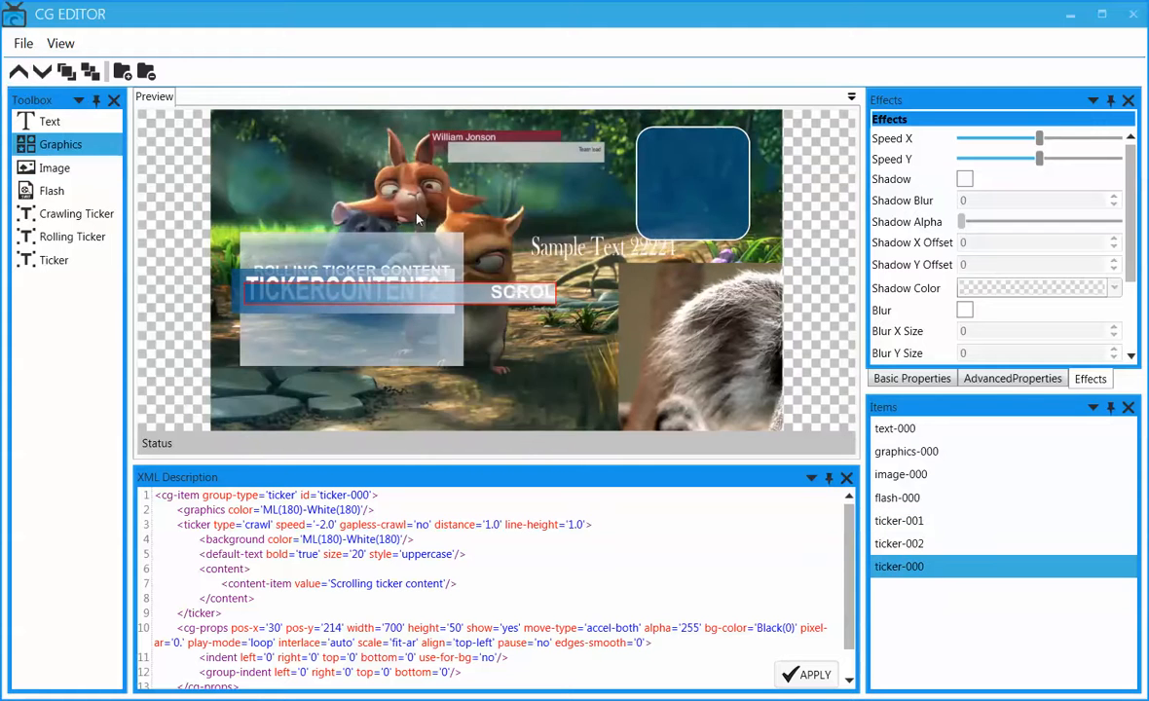
pyautogui.click(42, 74)
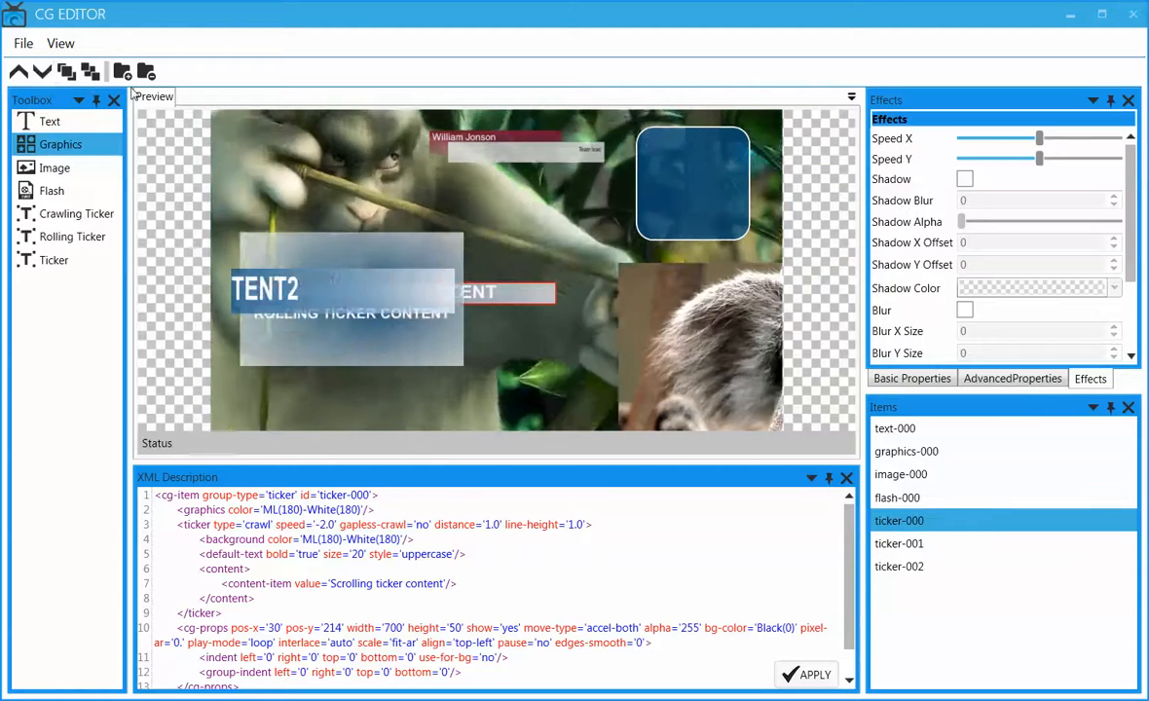
# Step: Bring the crawling ticker to the very front of the stacking order, and send it behind all other items
pyautogui.click(66, 74)
pyautogui.click(78, 76)
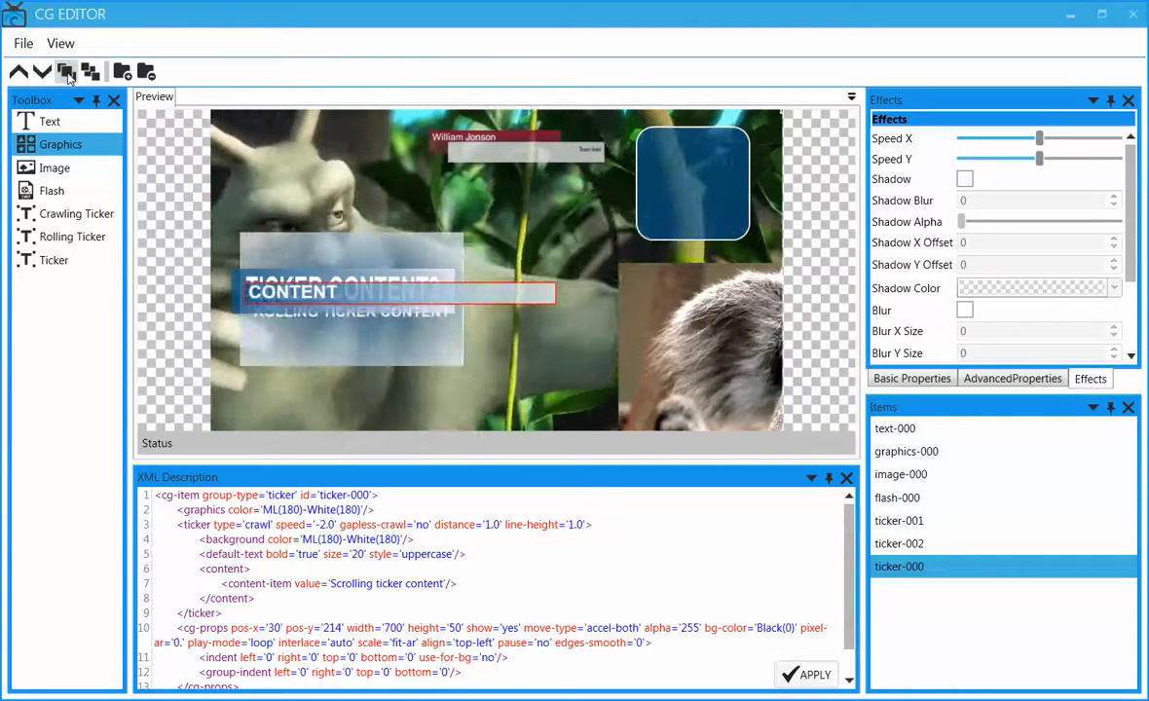
pyautogui.click(90, 74)
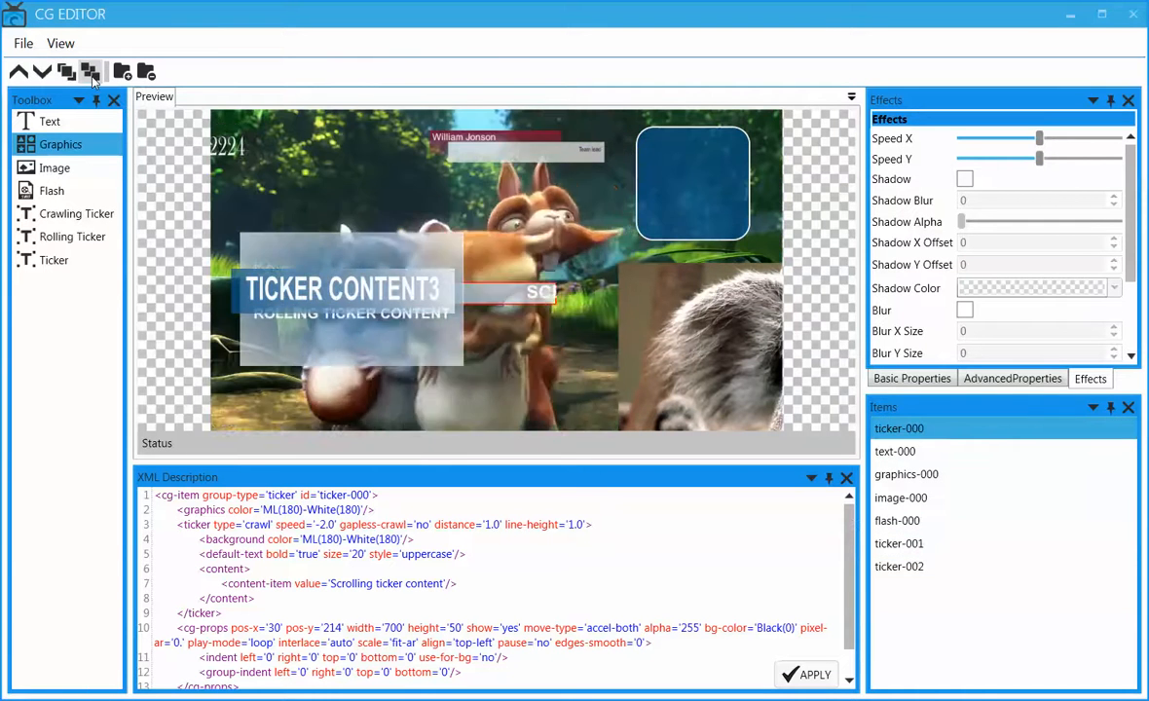
# Step: Separate the overlapping items by placing the ticker just above the rolling ticker and the crawling ticker just below it
pyautogui.moveTo(390, 297); pyautogui.dragTo(398, 212)
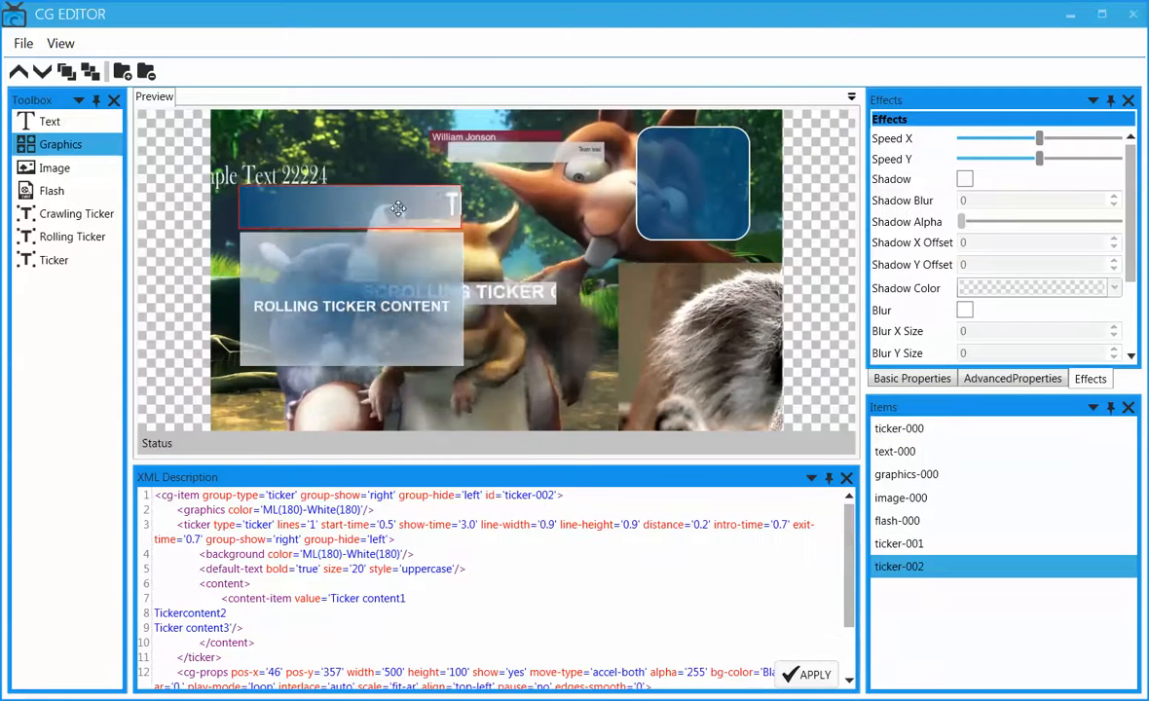
pyautogui.moveTo(503, 297); pyautogui.dragTo(471, 428)
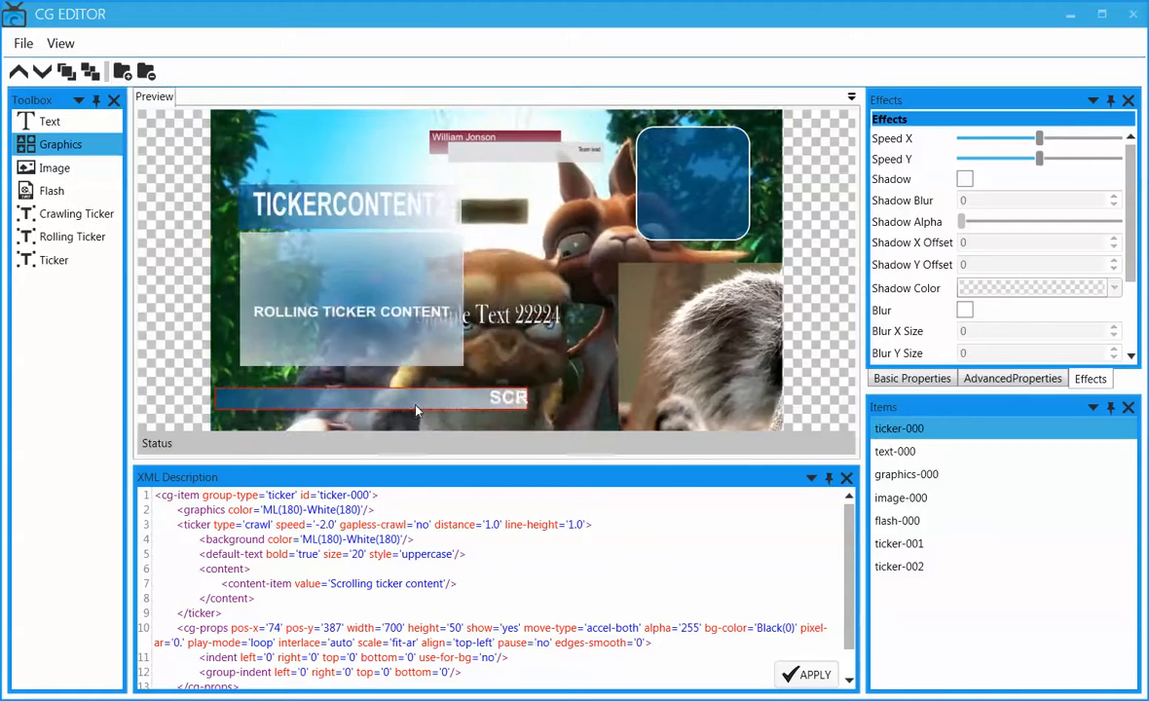
pyautogui.moveTo(420, 403); pyautogui.dragTo(437, 389)
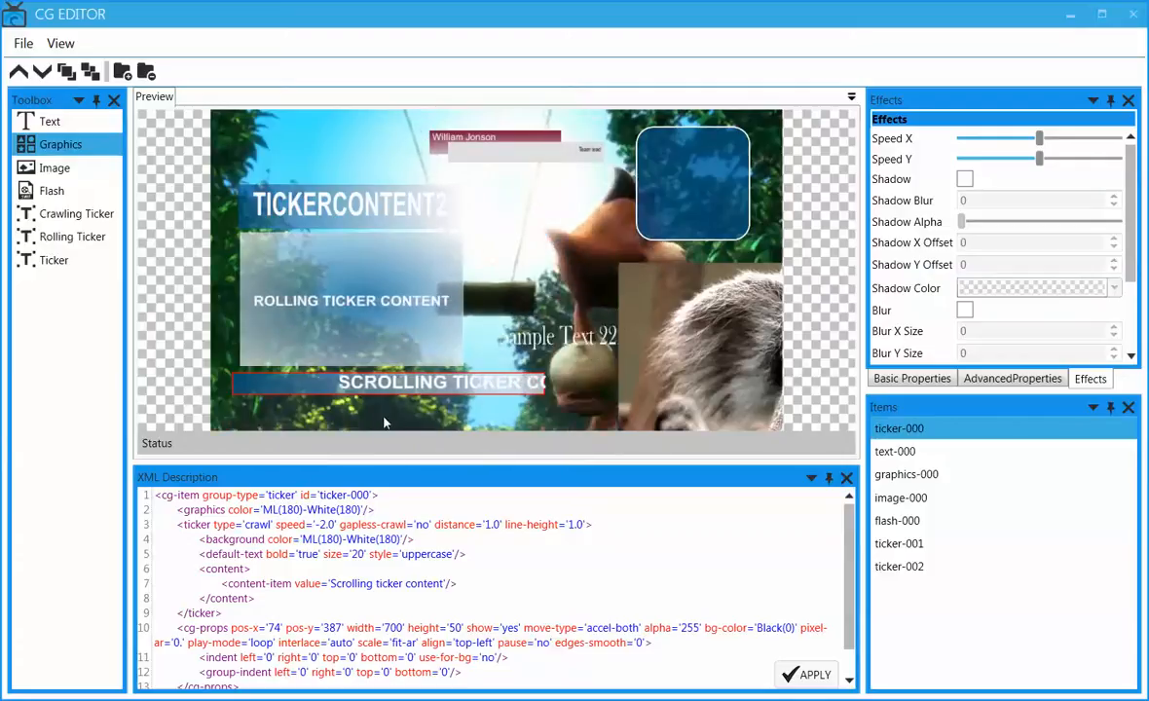
# Step: Select only the crawling, rolling and plain tickers together in the preview and combine them into a group
pyautogui.moveTo(440, 421); pyautogui.dragTo(300, 176)
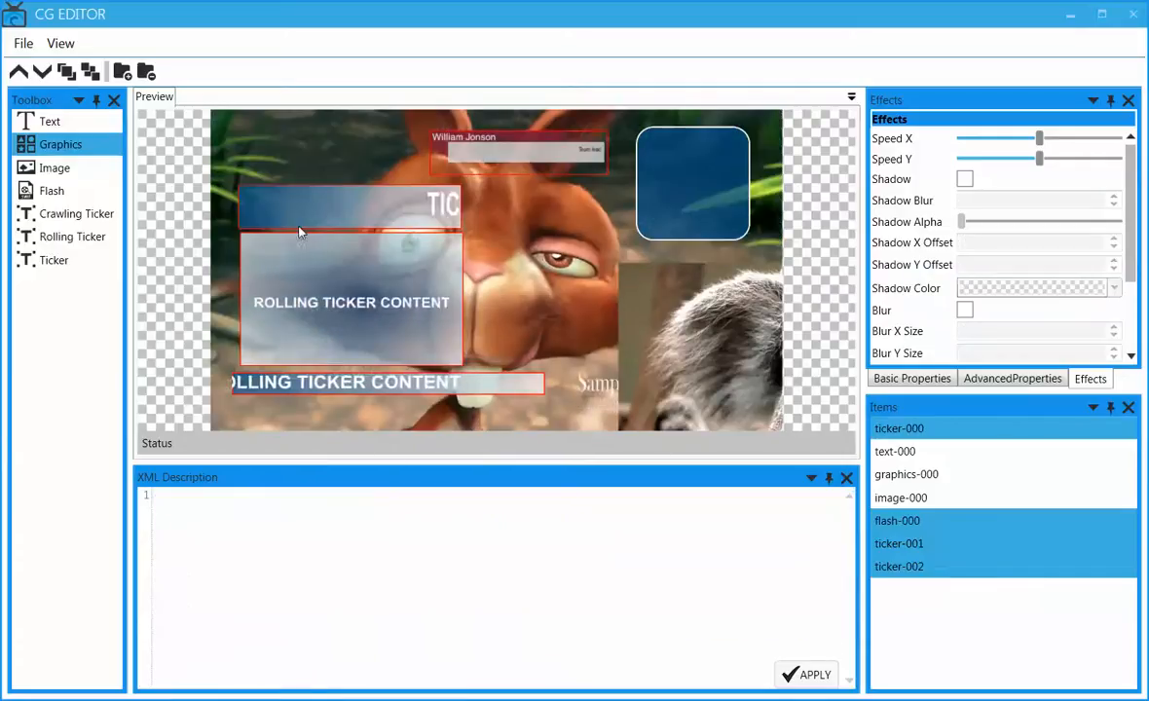
pyautogui.click(409, 406)
pyautogui.moveTo(409, 411); pyautogui.dragTo(277, 222)
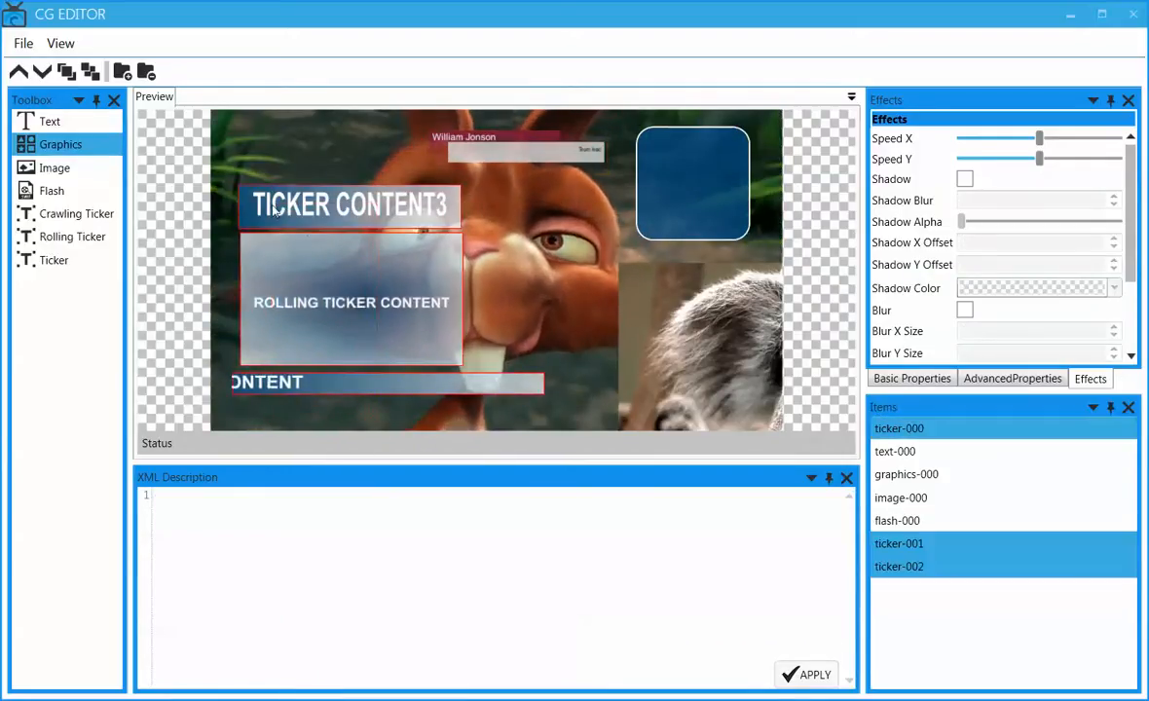
pyautogui.click(122, 71)
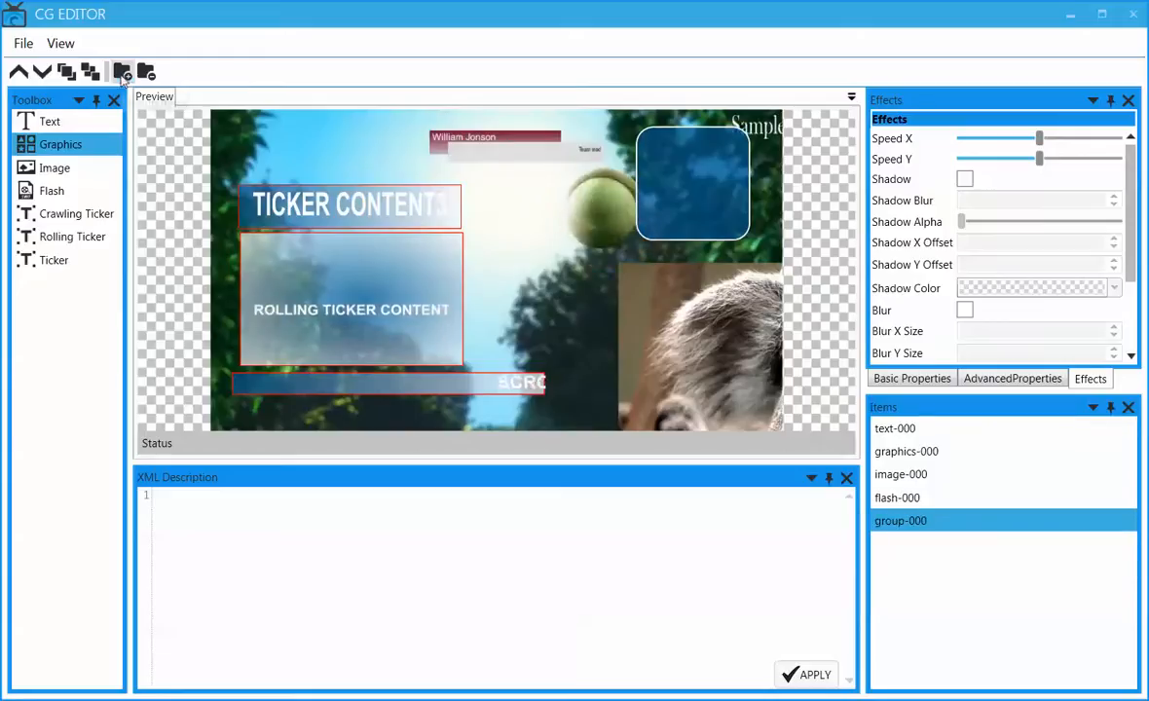
# Step: Move the ticker group around the preview and shrink it slightly to about 678 wide by 466 high
pyautogui.moveTo(362, 304)
pyautogui.mouseDown()
pyautogui.moveTo(372, 313)
pyautogui.moveTo(352, 299)
pyautogui.mouseUp()
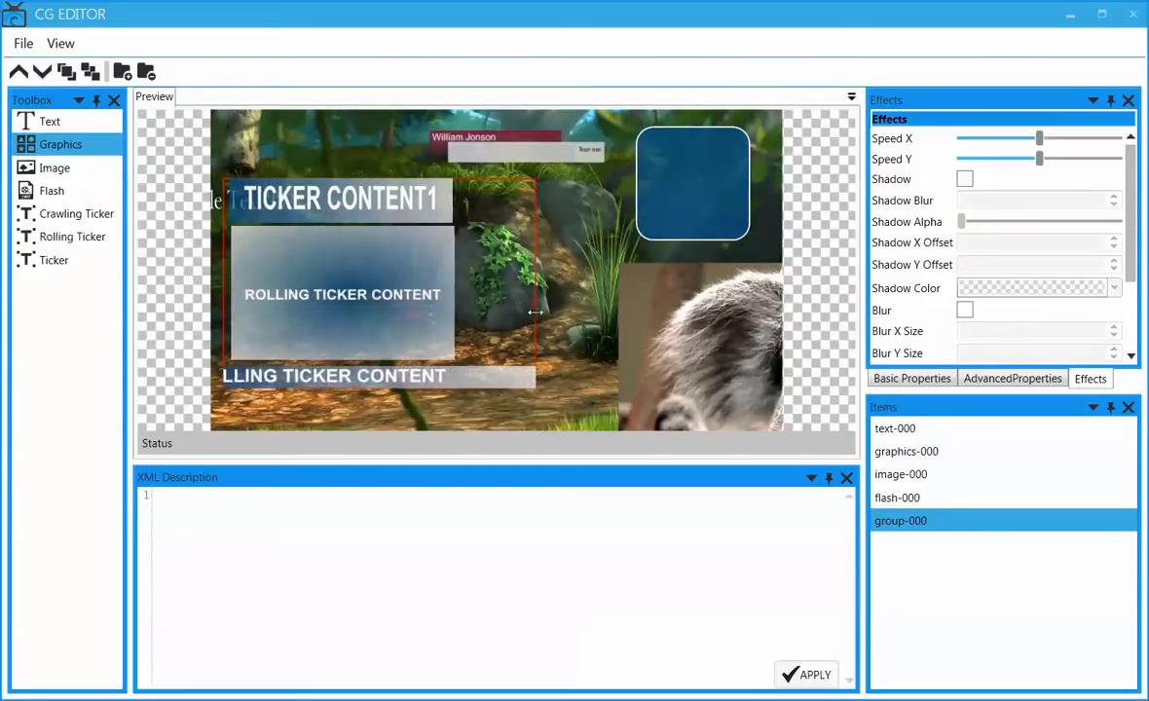
pyautogui.moveTo(360, 304)
pyautogui.mouseDown()
pyautogui.moveTo(446, 321)
pyautogui.moveTo(385, 278)
pyautogui.moveTo(366, 311)
pyautogui.mouseUp()
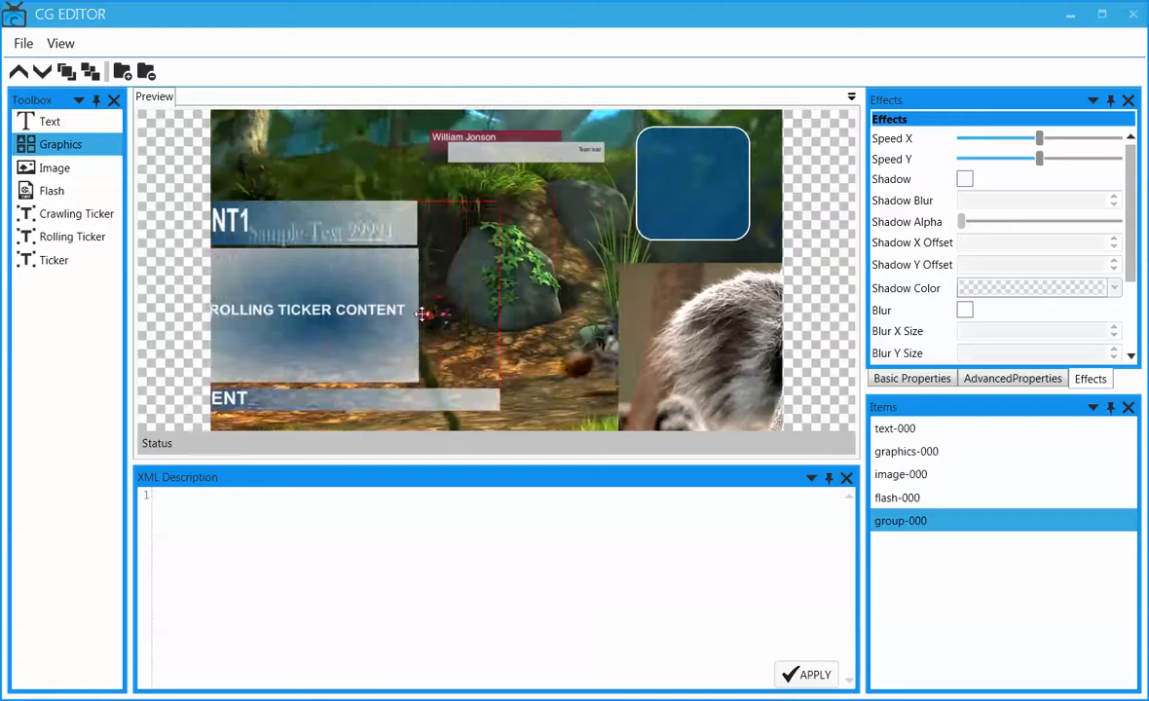
pyautogui.moveTo(497, 304); pyautogui.dragTo(488, 289)
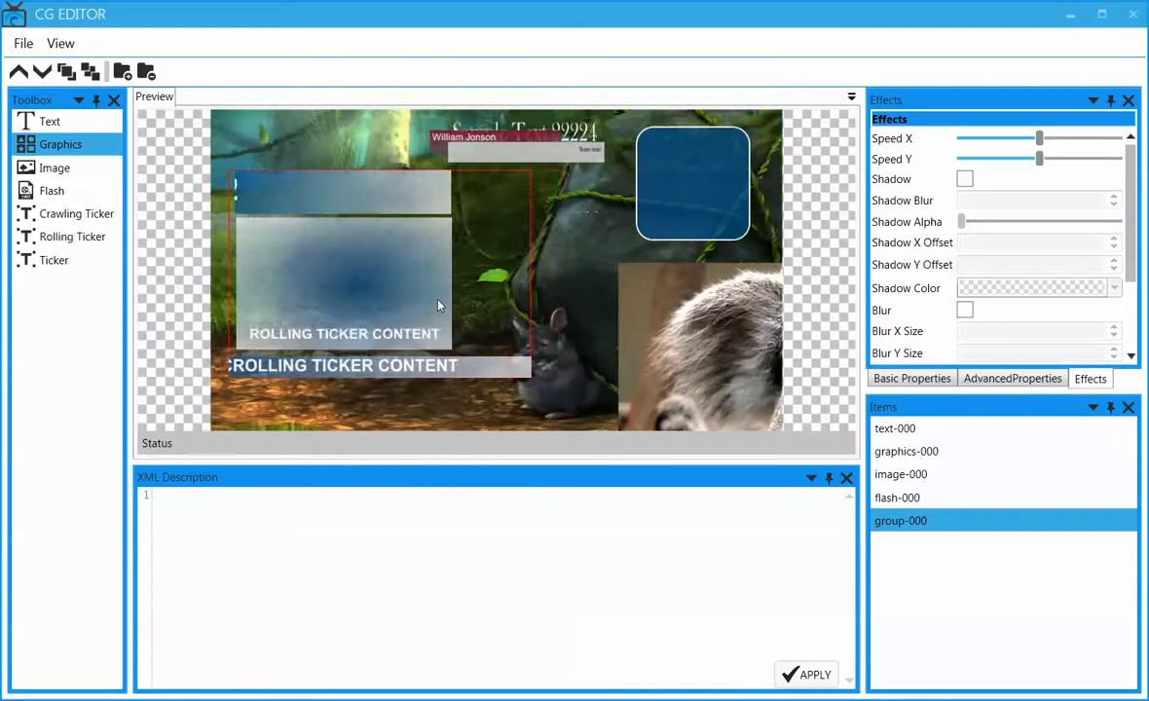
# Step: Enter the ticker group and reposition the rolling, plain and crawling tickers individually inside it
pyautogui.doubleClick(494, 250)
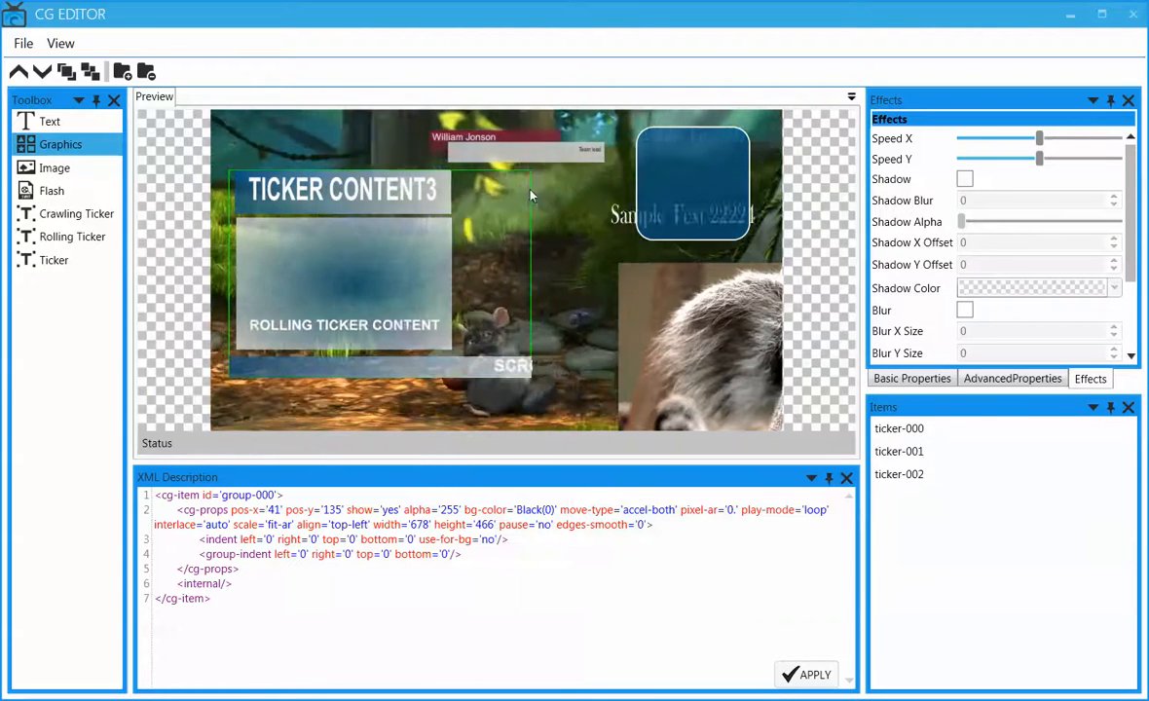
pyautogui.click(305, 285)
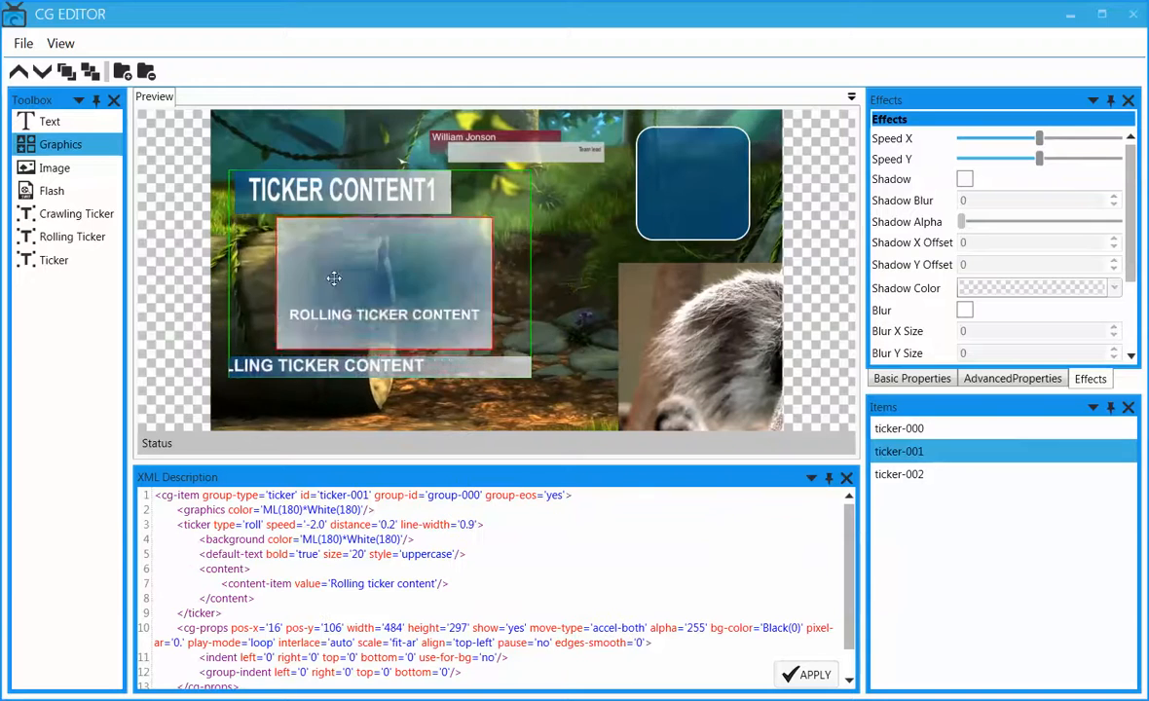
pyautogui.click(373, 210)
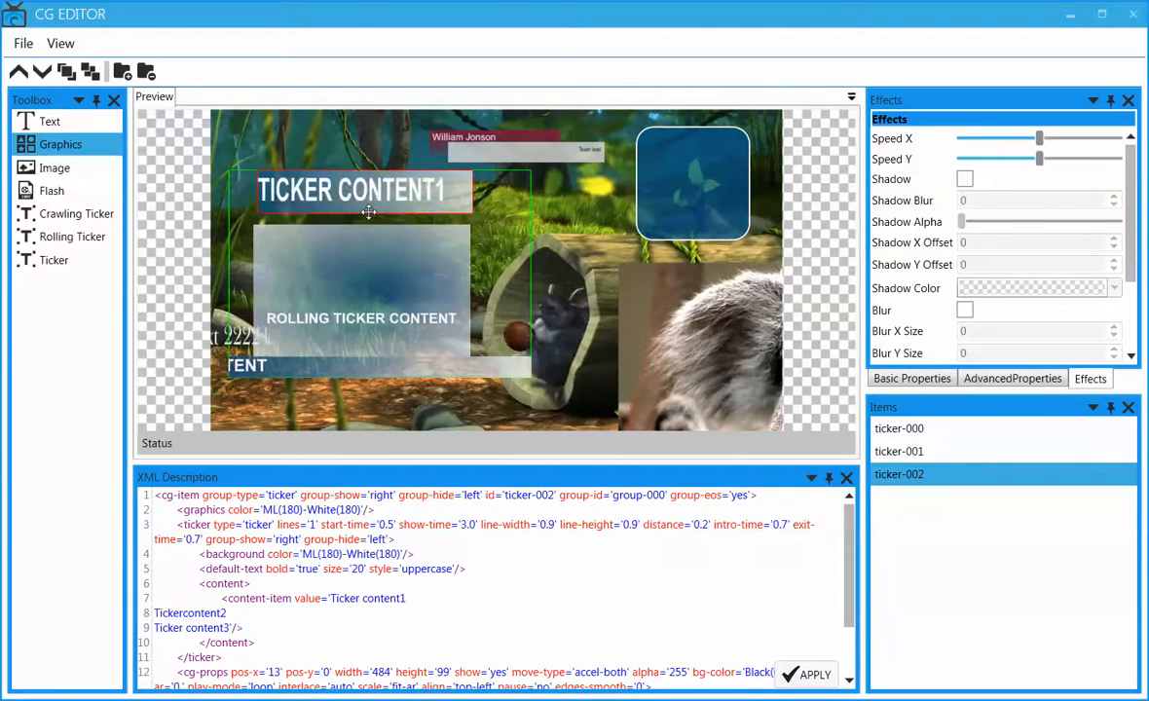
pyautogui.moveTo(416, 367); pyautogui.dragTo(419, 342)
# Step: Exit the group's contents and shift the whole ticker group slightly in the preview
pyautogui.doubleClick(563, 271)
pyautogui.moveTo(423, 299); pyautogui.dragTo(400, 323)
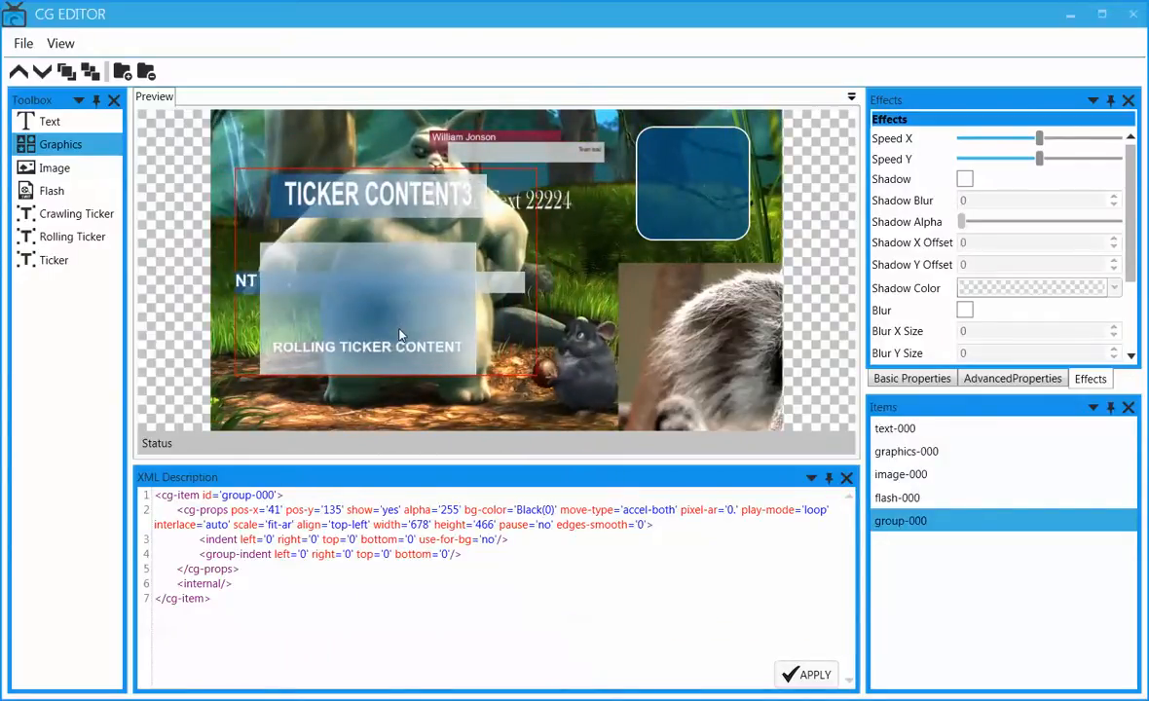